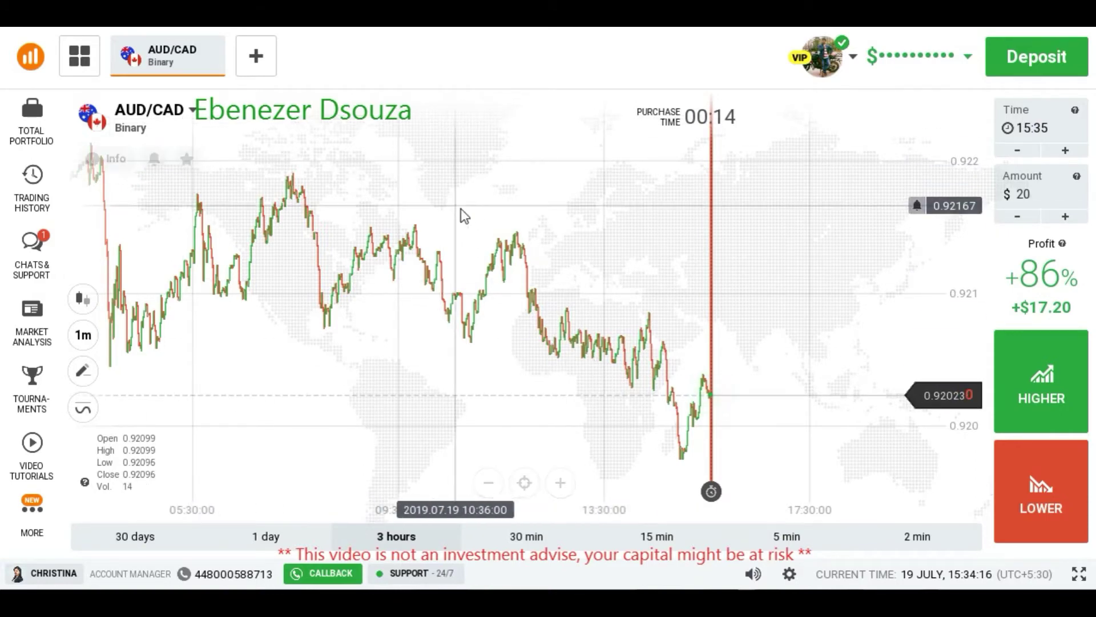
Step: Zoom the AUD/CAD chart in and out to inspect the candles for the $20 LOWER trade
{"action": "scroll", "coordinate": [755, 423], "scroll_direction": "up", "scroll_amount": 5}
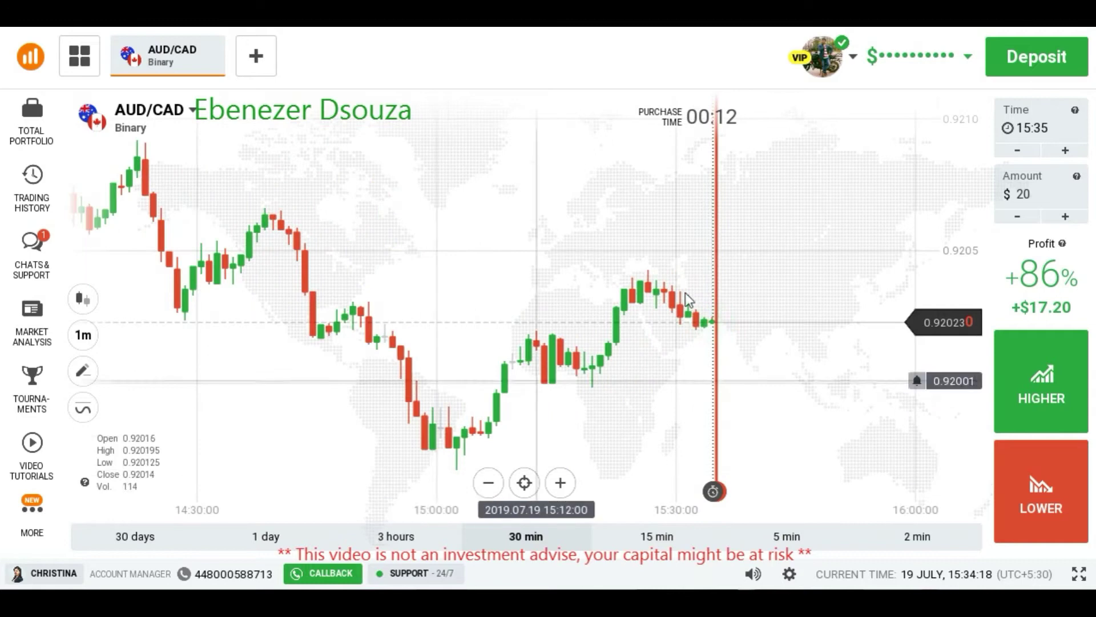
{"action": "scroll", "coordinate": [755, 392], "scroll_direction": "up", "scroll_amount": 5}
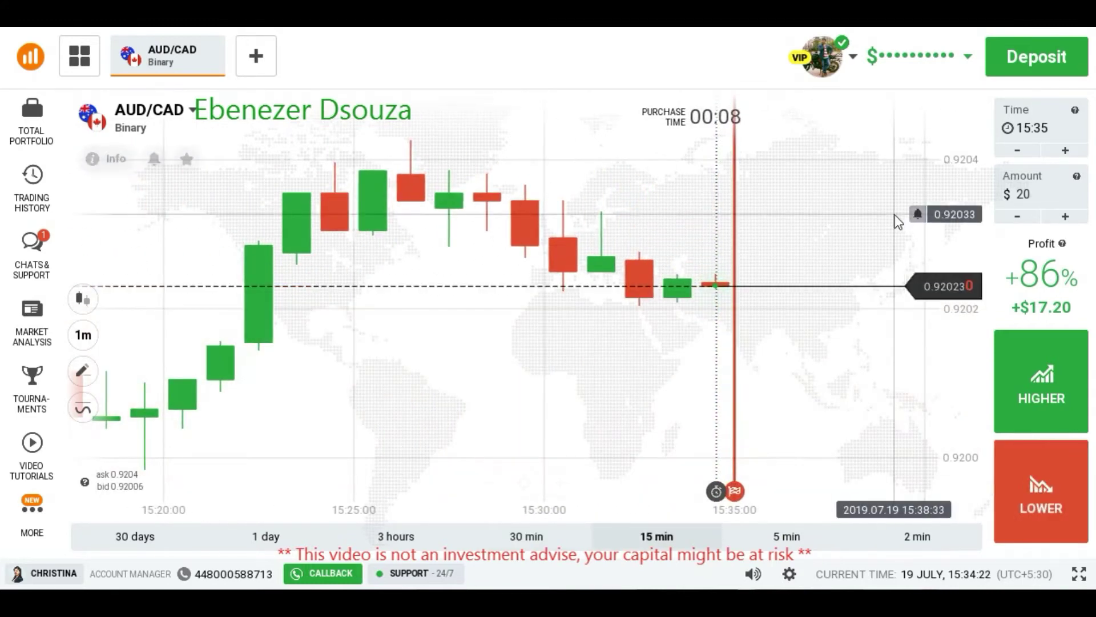
{"action": "scroll", "coordinate": [824, 203], "scroll_direction": "down", "scroll_amount": 5}
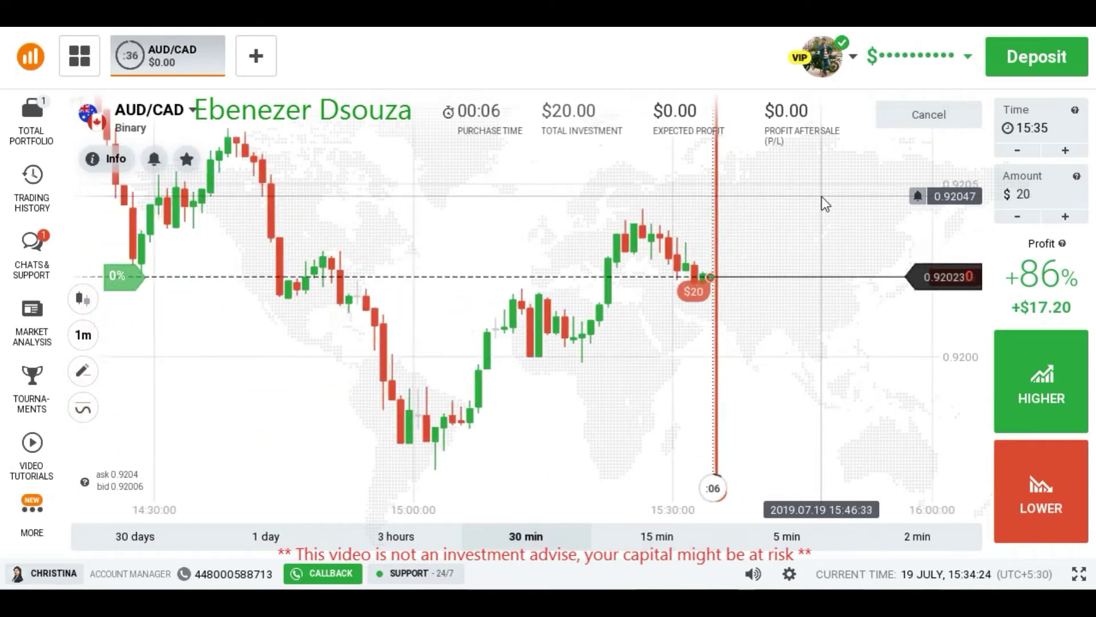
Step: Follow the $20 trade on the chart as it reaches +$16.80, then start a new AUD/CAD option
{"action": "scroll", "coordinate": [821, 196], "scroll_direction": "down", "scroll_amount": 5}
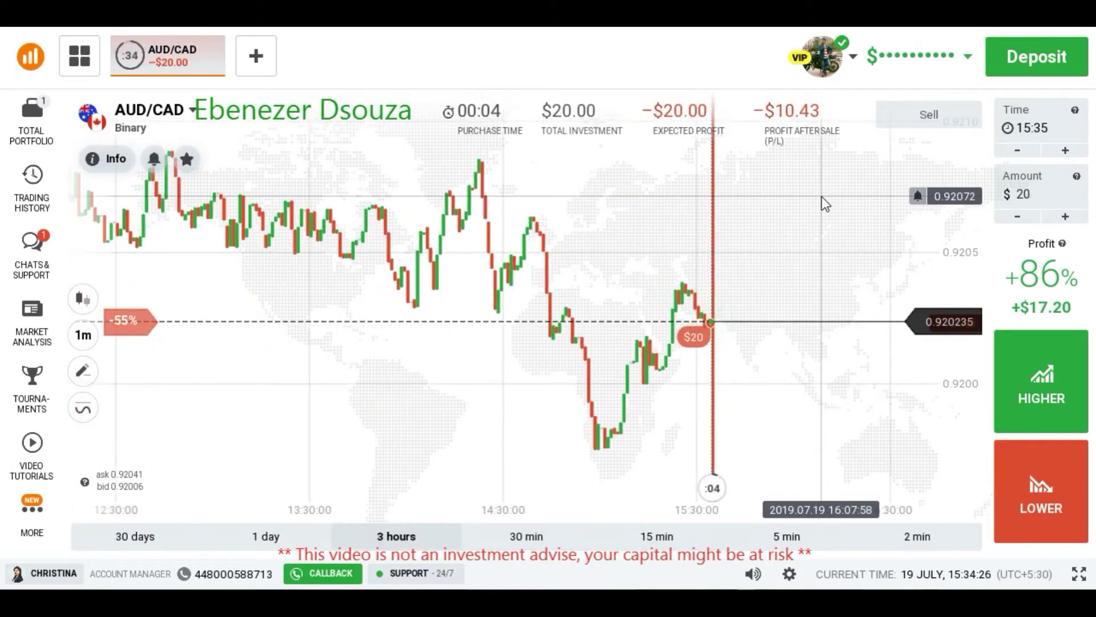
{"action": "scroll", "coordinate": [754, 305], "scroll_direction": "up", "scroll_amount": 10}
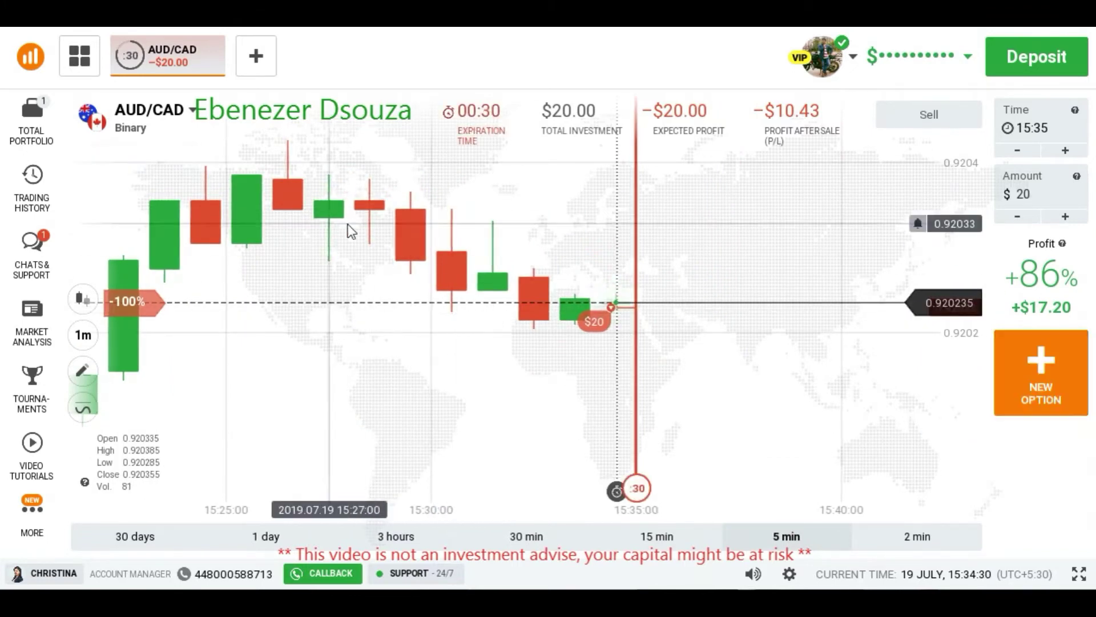
{"action": "scroll", "coordinate": [533, 381], "scroll_direction": "up", "scroll_amount": 3}
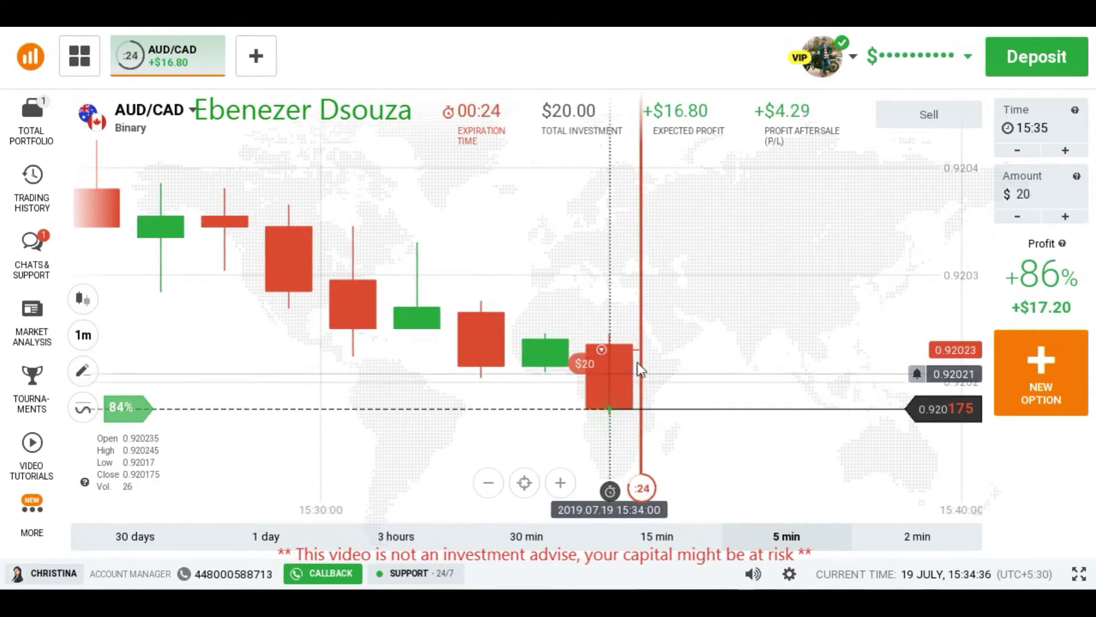
{"action": "scroll", "coordinate": [645, 303], "scroll_direction": "down", "scroll_amount": 3}
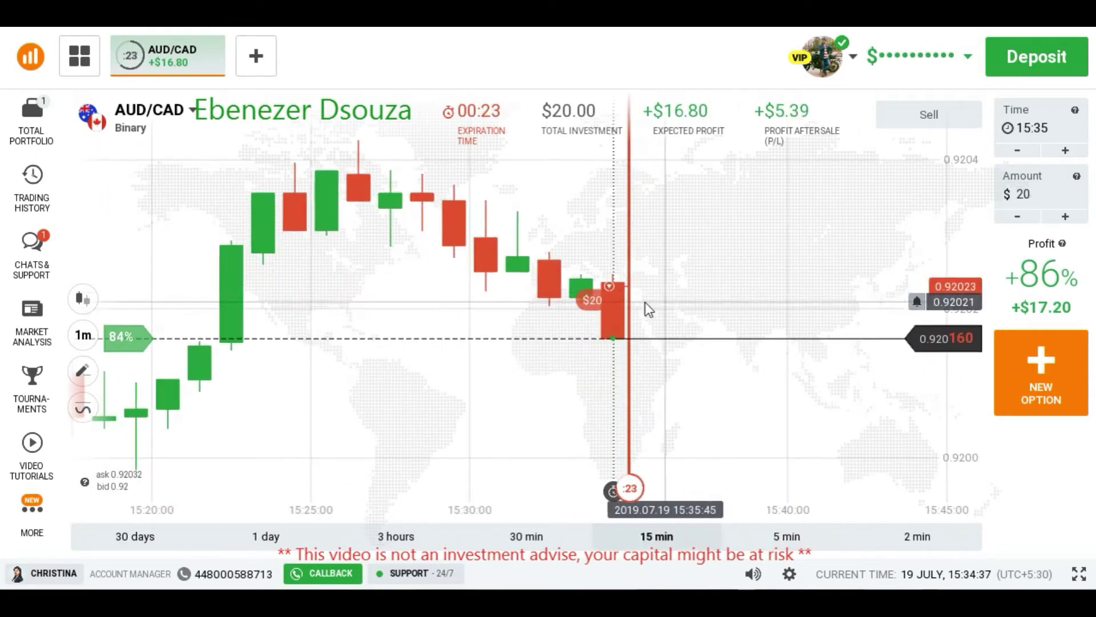
{"action": "left_click", "coordinate": [1042, 379]}
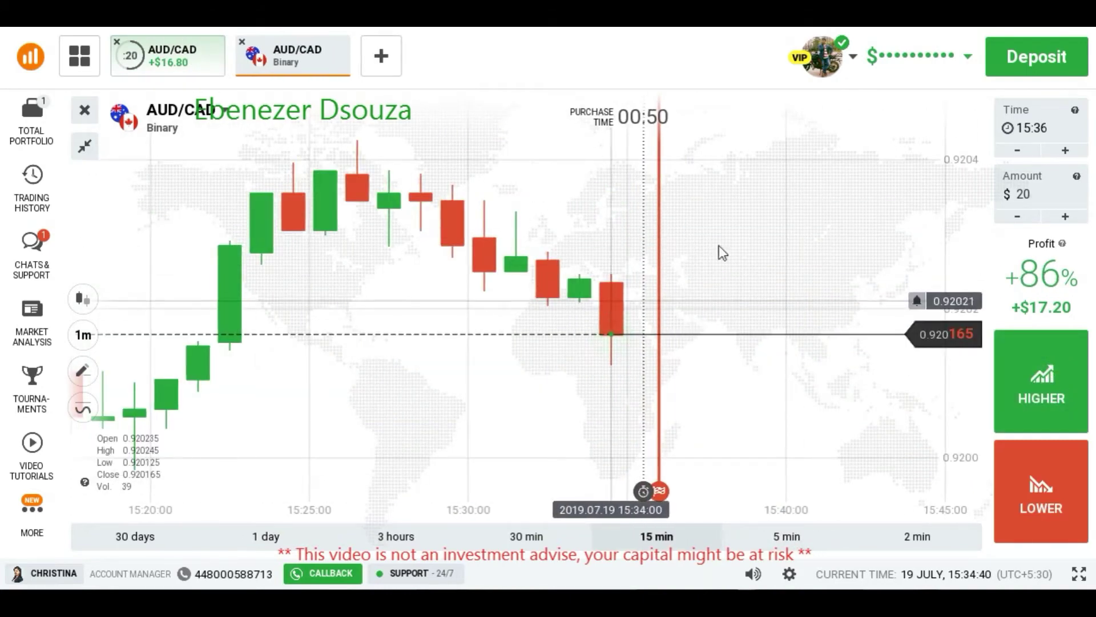
Step: Set the stake to $37 and buy a HIGHER option on AUD/CAD
{"action": "scroll", "coordinate": [766, 266], "scroll_direction": "down", "scroll_amount": 3}
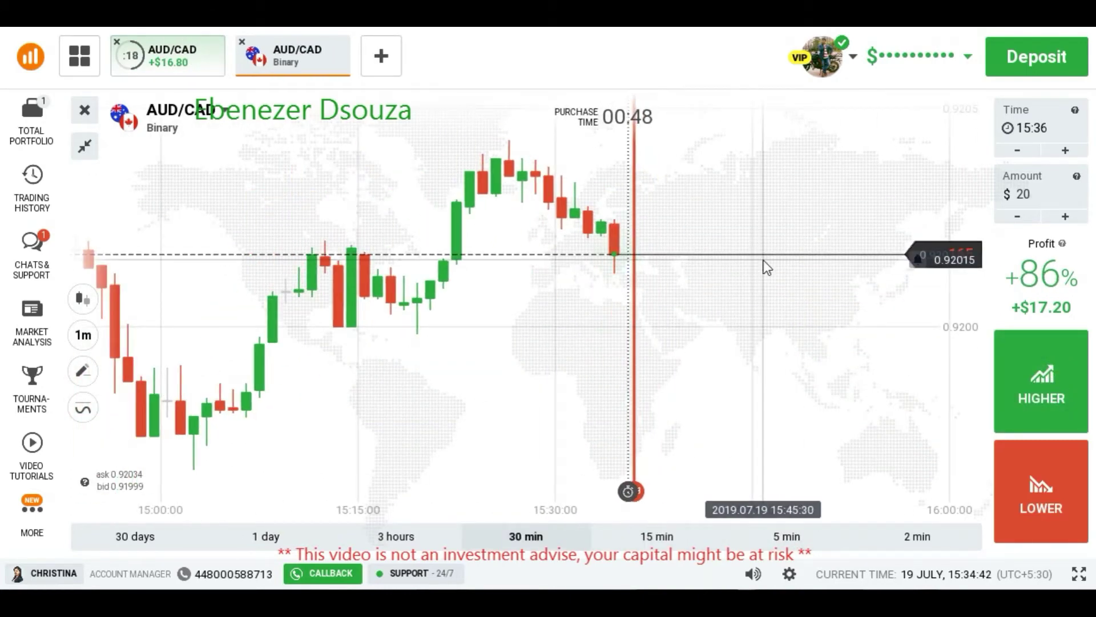
{"action": "scroll", "coordinate": [766, 267], "scroll_direction": "down", "scroll_amount": 3}
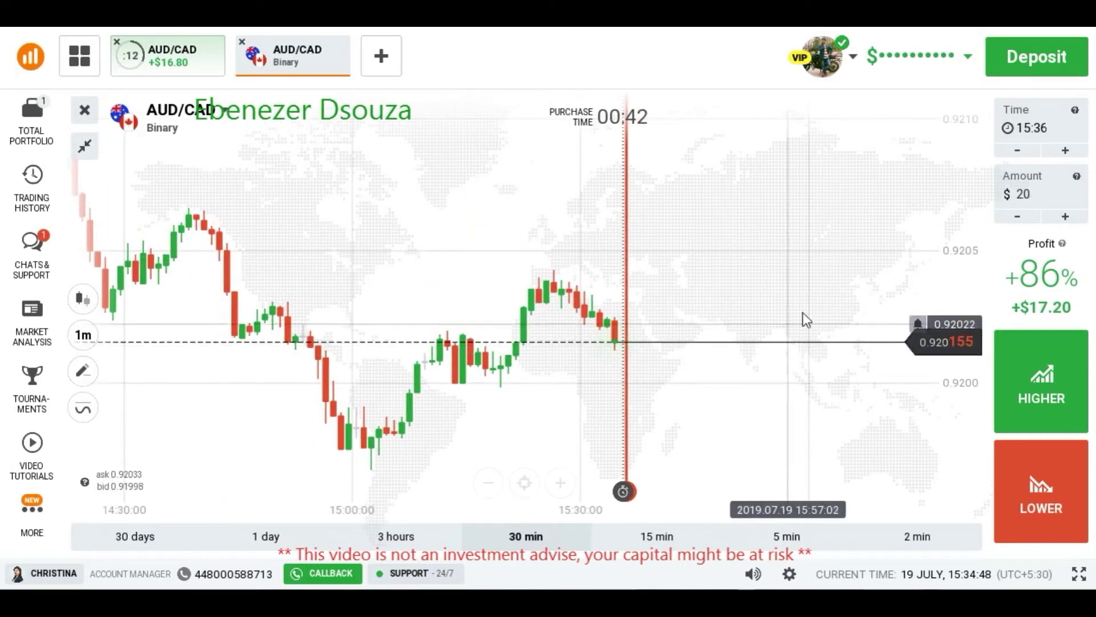
{"action": "type", "text": "37"}
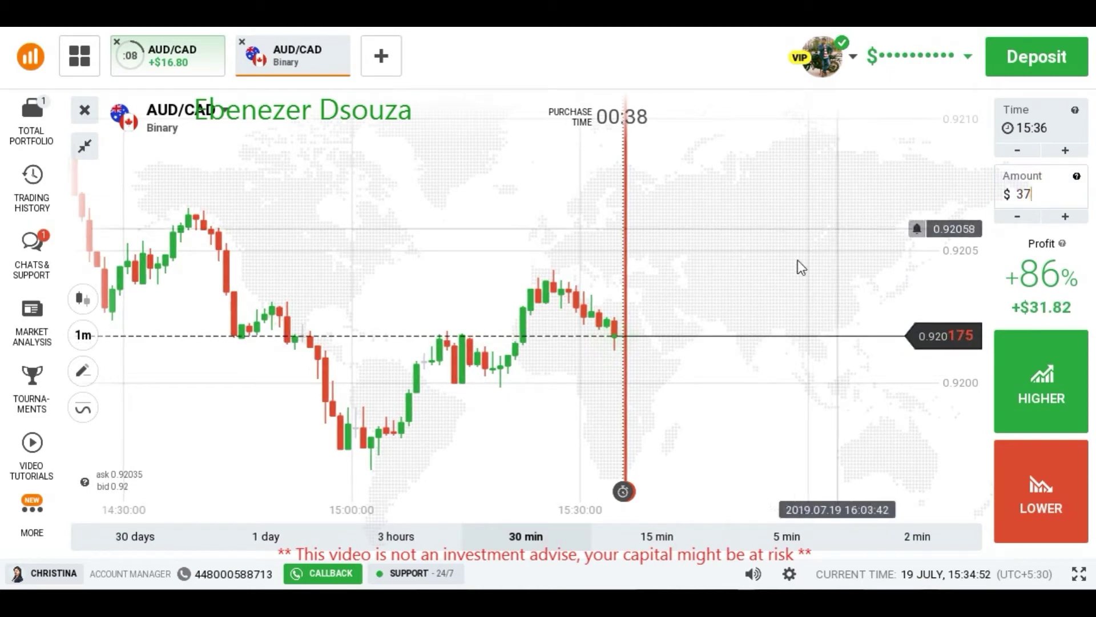
{"action": "scroll", "coordinate": [743, 460], "scroll_direction": "up", "scroll_amount": 3}
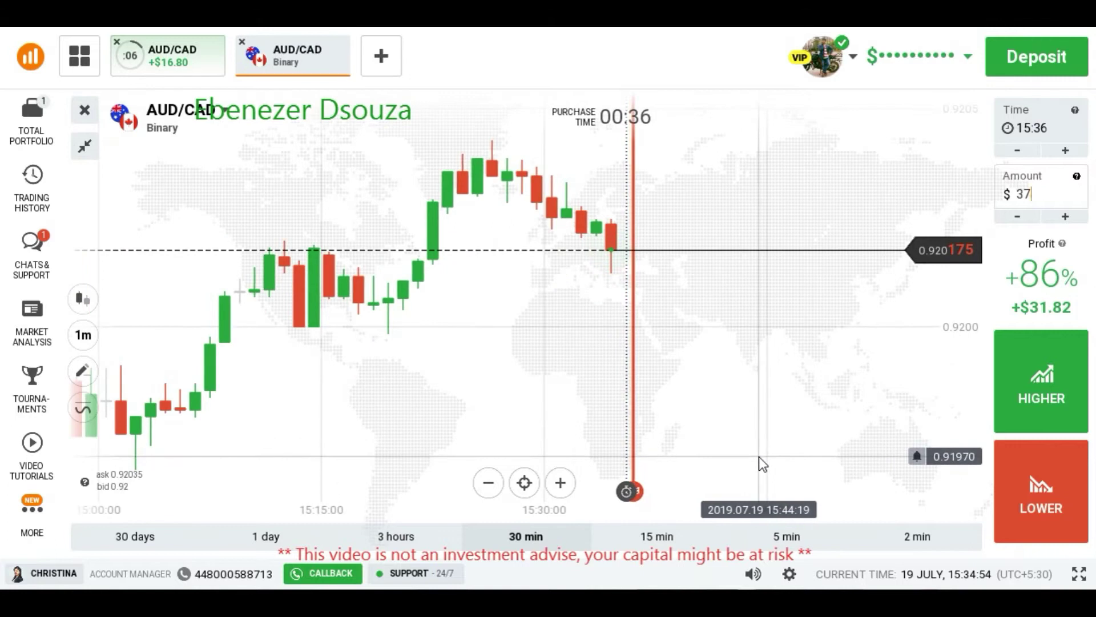
{"action": "scroll", "coordinate": [765, 464], "scroll_direction": "up", "scroll_amount": 2}
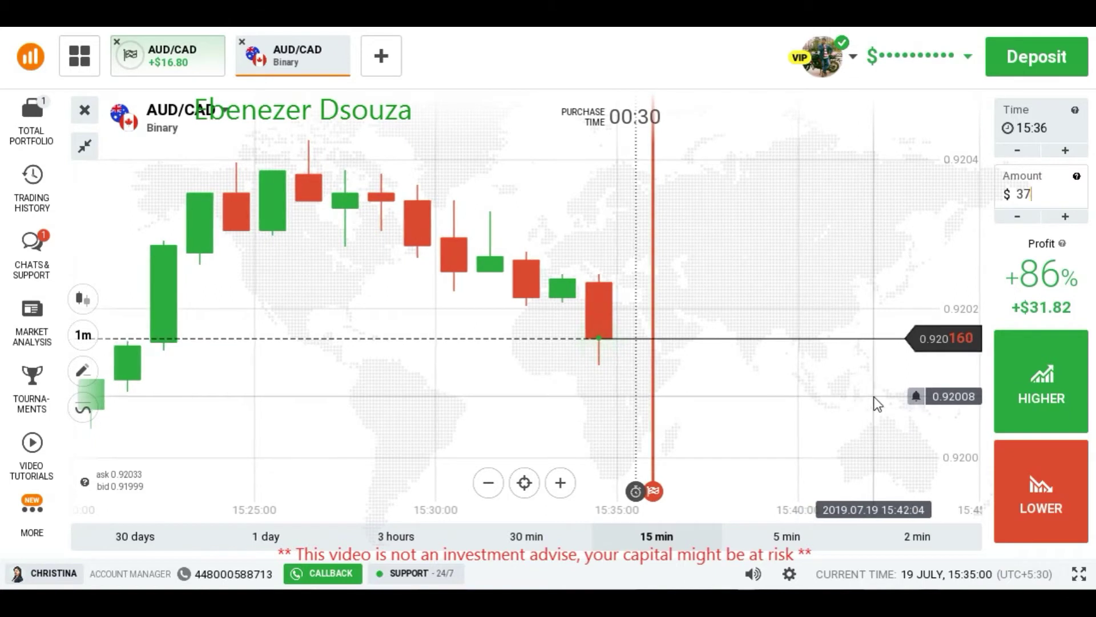
{"action": "left_click", "coordinate": [1027, 411]}
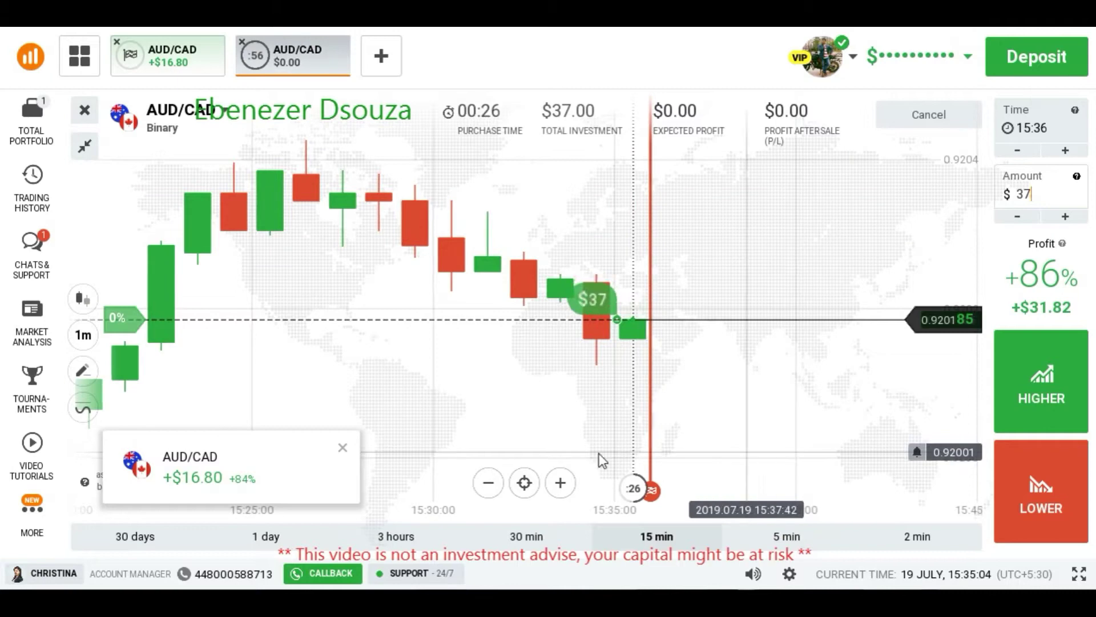
Step: Dismiss the +$16.80 result, track the $37 trade at +$31.08, and start a third AUD/CAD option
{"action": "left_click", "coordinate": [343, 448]}
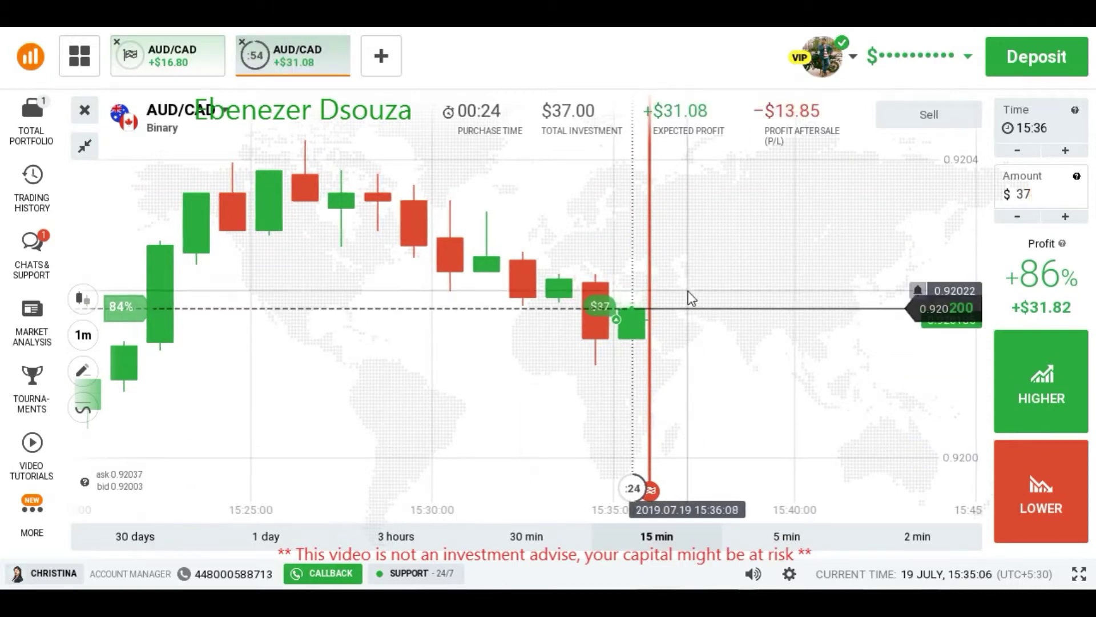
{"action": "scroll", "coordinate": [702, 308], "scroll_direction": "down", "scroll_amount": 5}
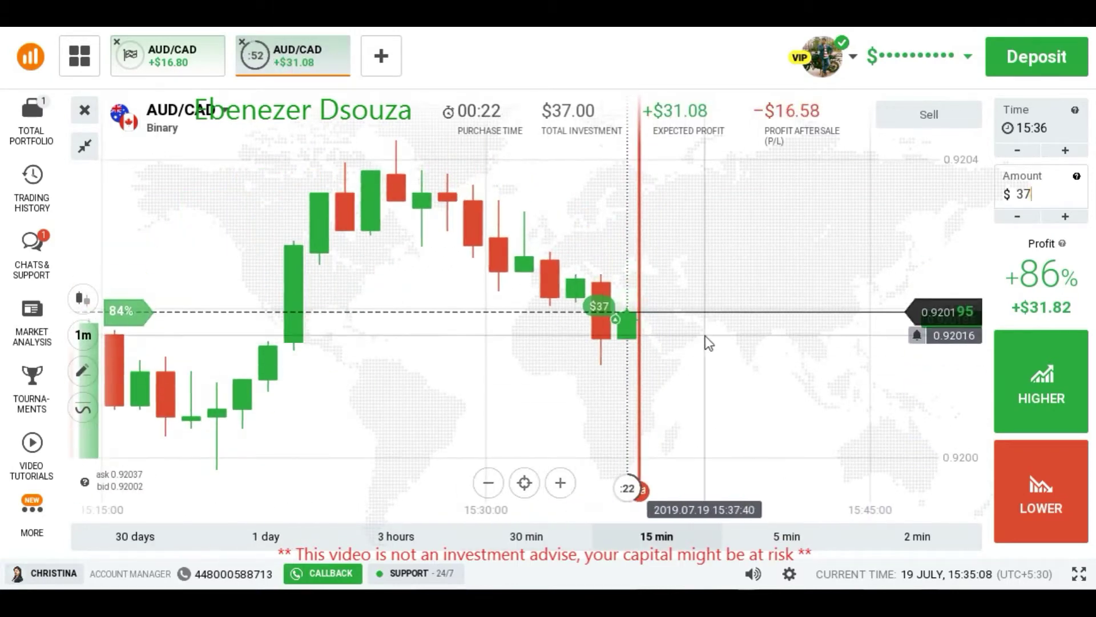
{"action": "scroll", "coordinate": [708, 343], "scroll_direction": "down", "scroll_amount": 3}
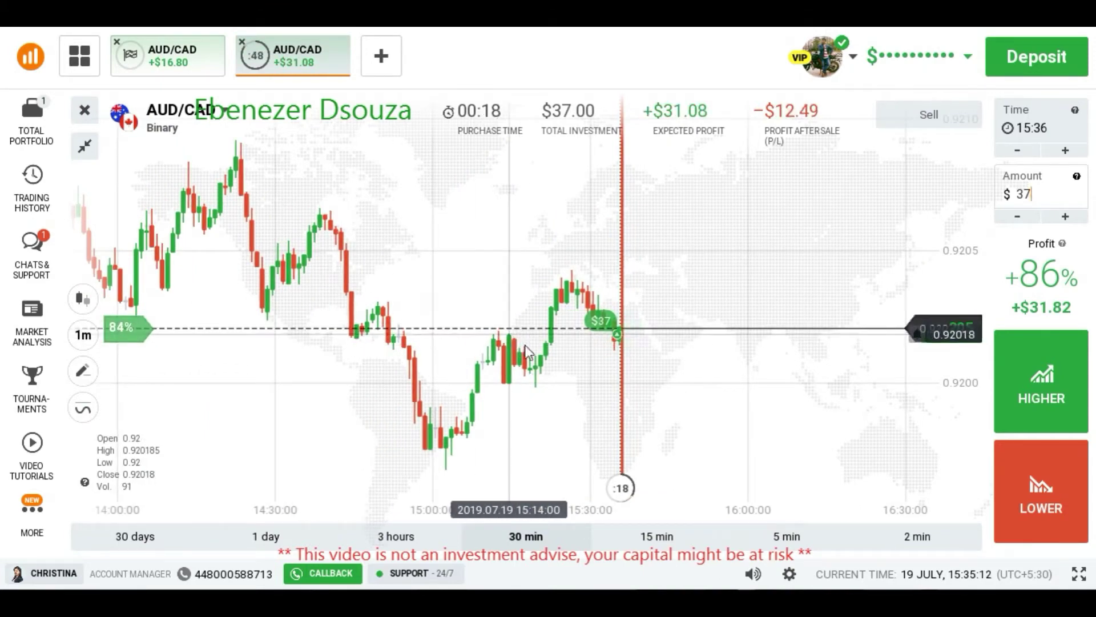
{"action": "scroll", "coordinate": [680, 400], "scroll_direction": "up", "scroll_amount": 8}
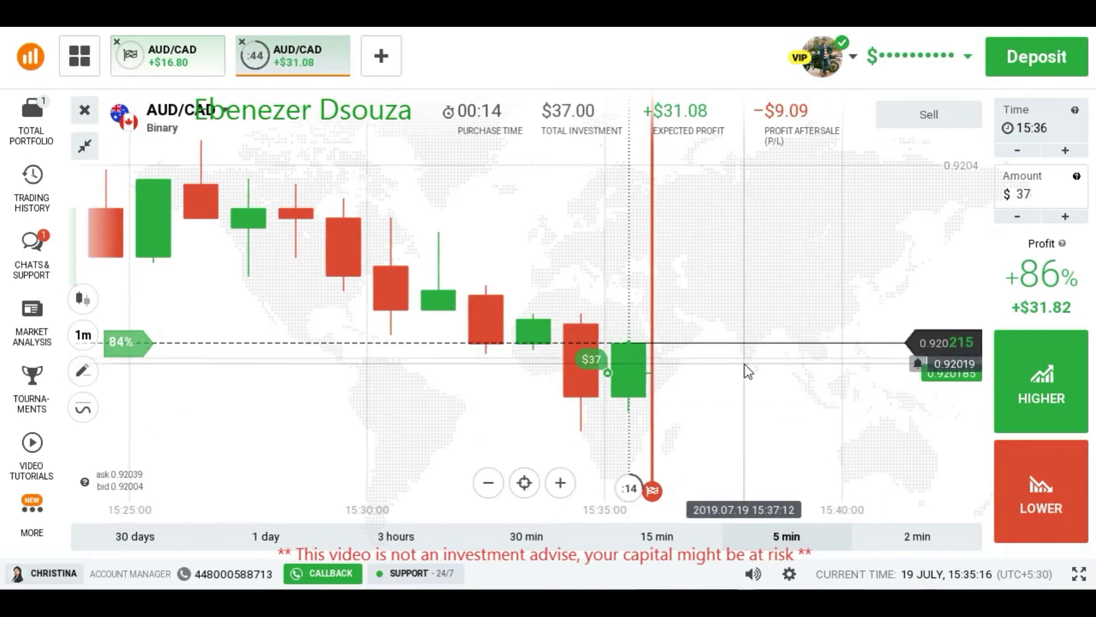
{"action": "scroll", "coordinate": [746, 365], "scroll_direction": "up", "scroll_amount": 3}
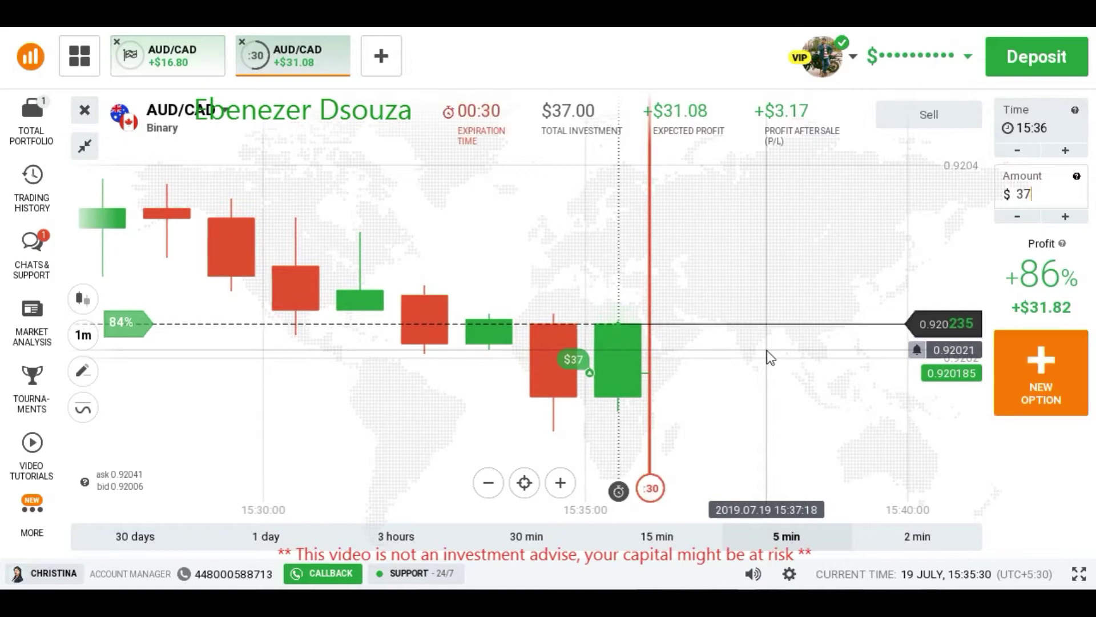
{"action": "left_click", "coordinate": [1045, 371]}
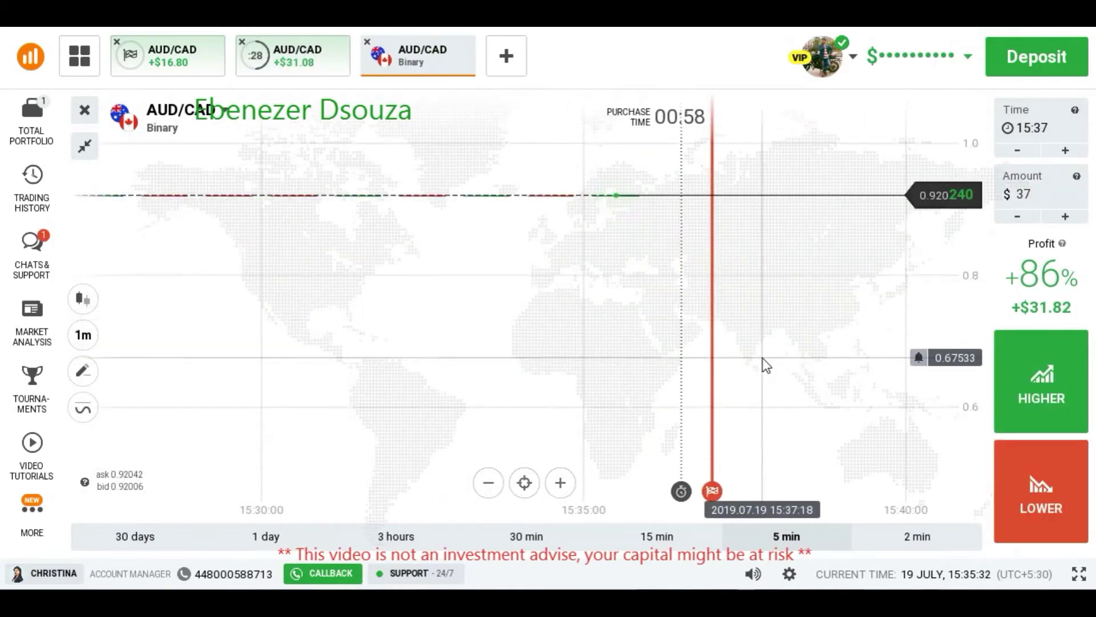
Step: Change the third tab's stake to $69 while the $37 trade settles at +$31.08
{"action": "left_click", "coordinate": [1057, 204]}
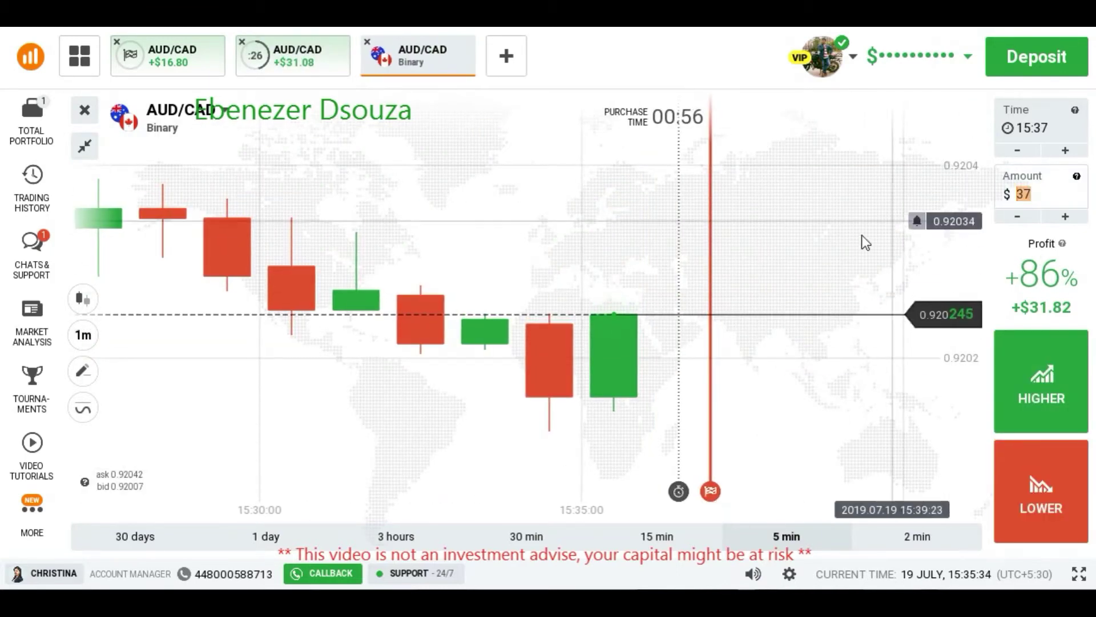
{"action": "type", "text": "69"}
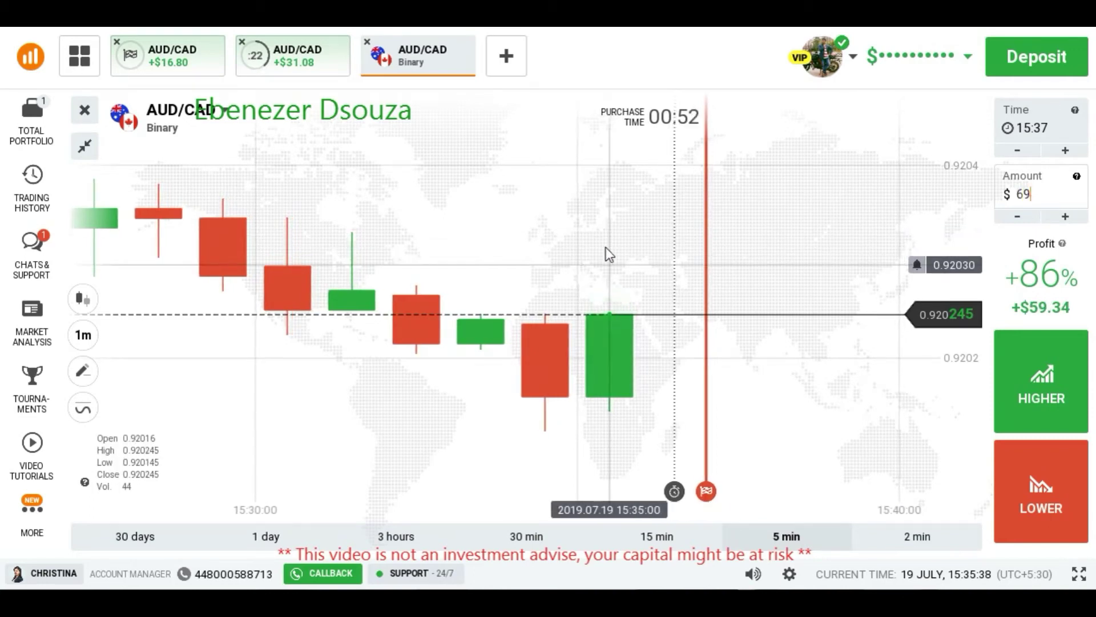
{"action": "scroll", "coordinate": [611, 248], "scroll_direction": "down", "scroll_amount": 3}
{"action": "scroll", "coordinate": [735, 303], "scroll_direction": "down", "scroll_amount": 3}
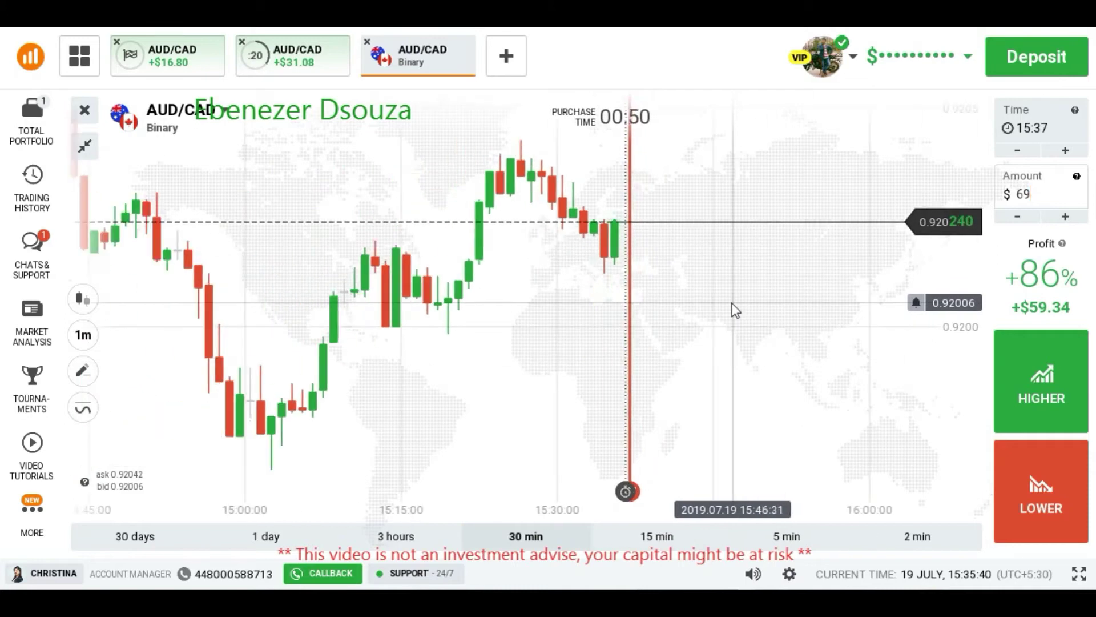
{"action": "scroll", "coordinate": [731, 310], "scroll_direction": "down", "scroll_amount": 2}
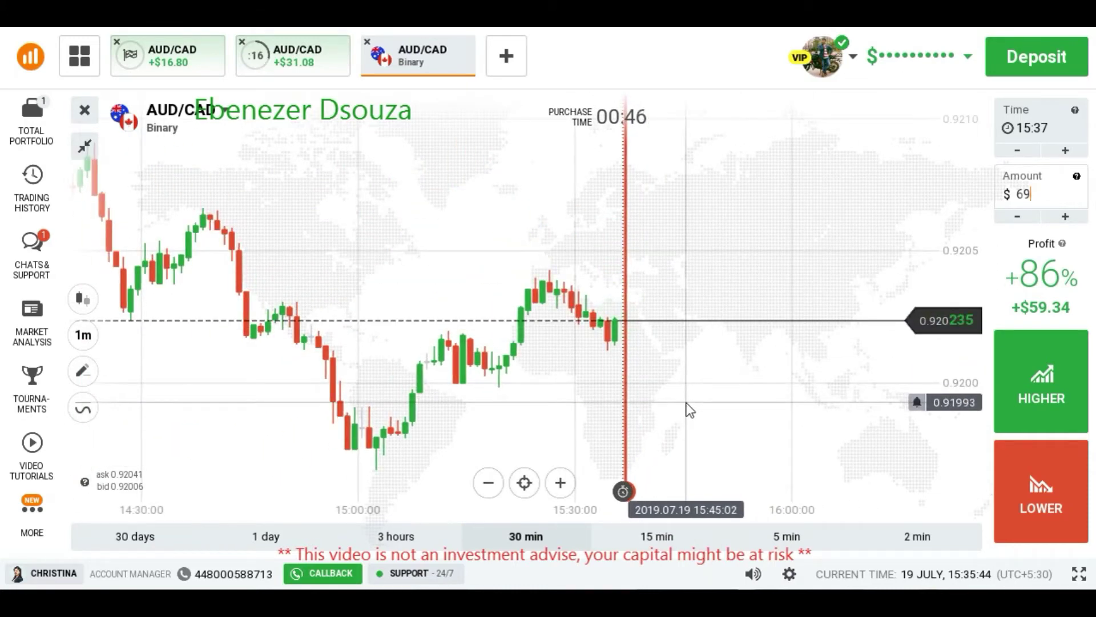
{"action": "scroll", "coordinate": [689, 408], "scroll_direction": "up", "scroll_amount": 3}
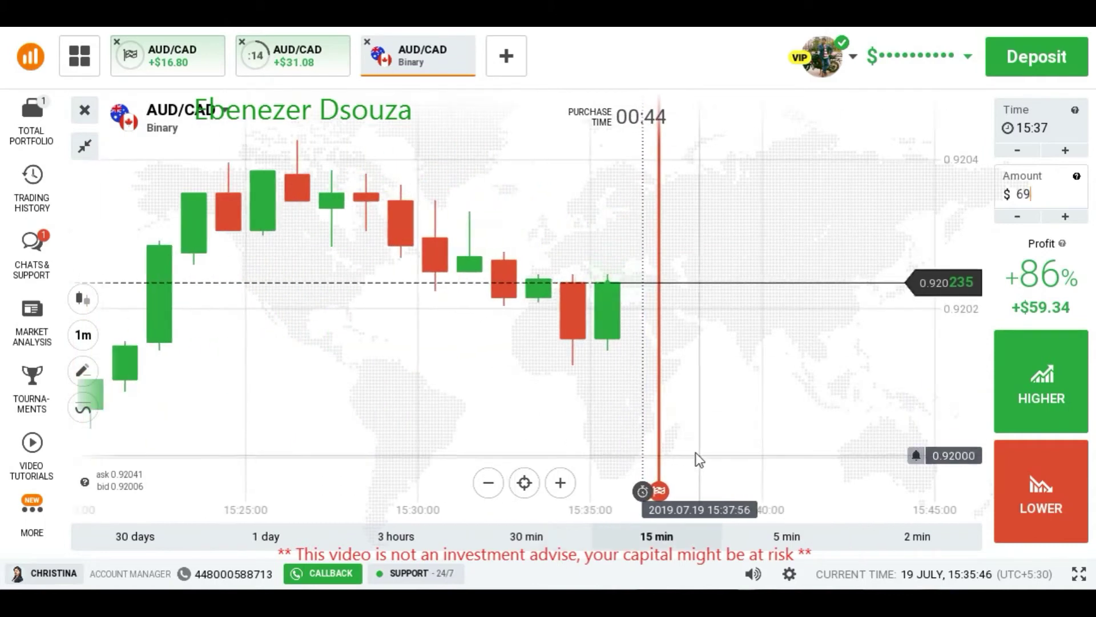
{"action": "scroll", "coordinate": [768, 430], "scroll_direction": "up", "scroll_amount": 3}
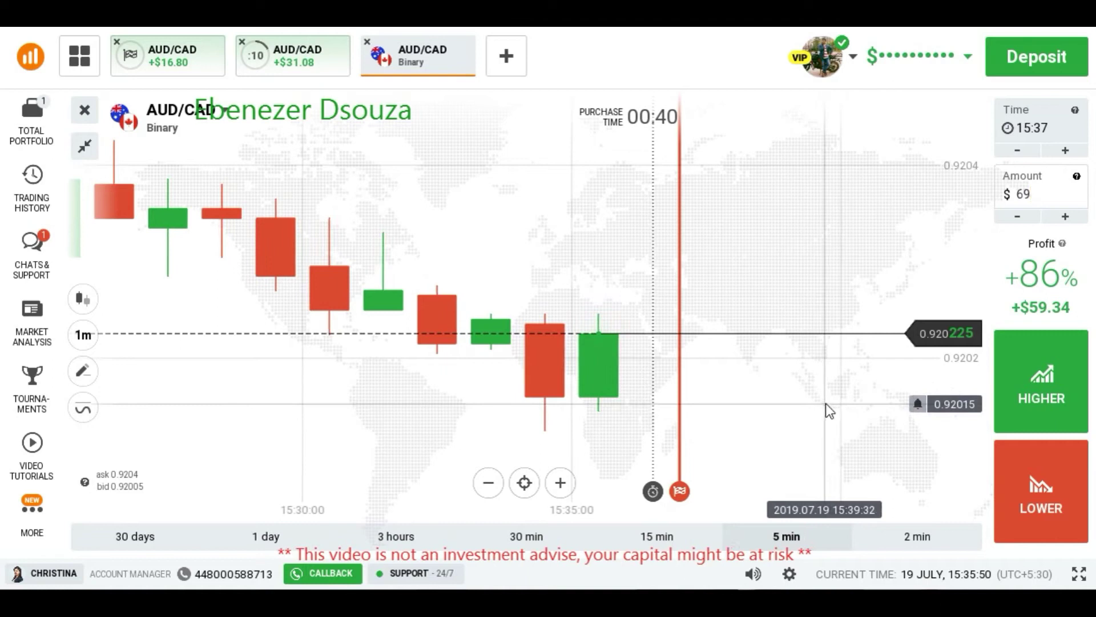
{"action": "left_click", "coordinate": [1035, 398]}
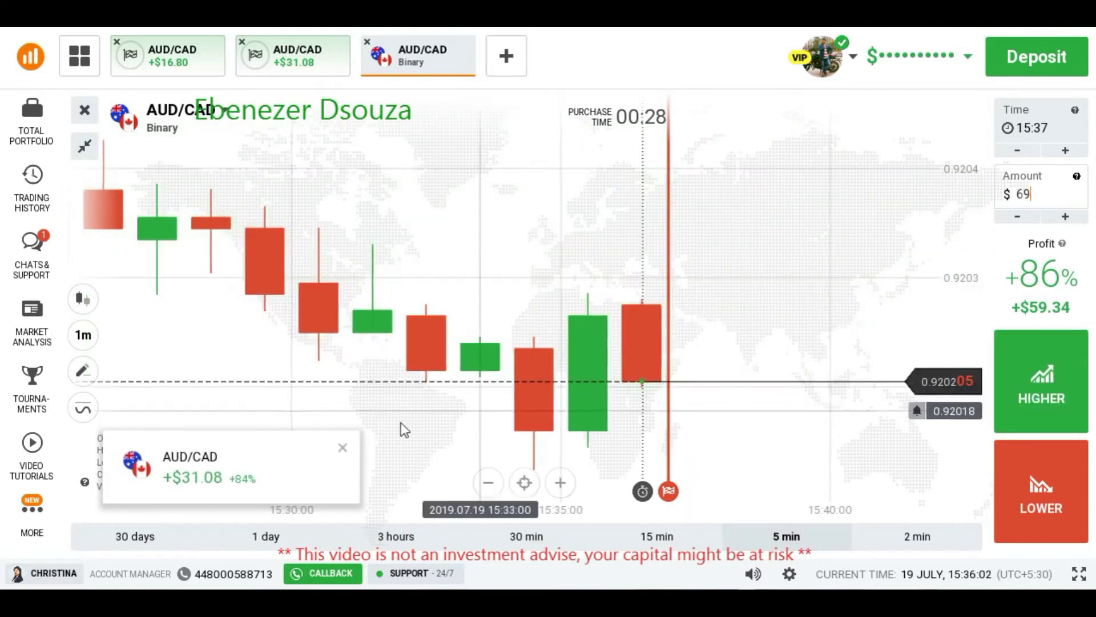
Step: Dismiss the +$31.08 win notice, inspect the candles, and buy a $69 LOWER option on AUD/CAD
{"action": "left_click", "coordinate": [341, 448]}
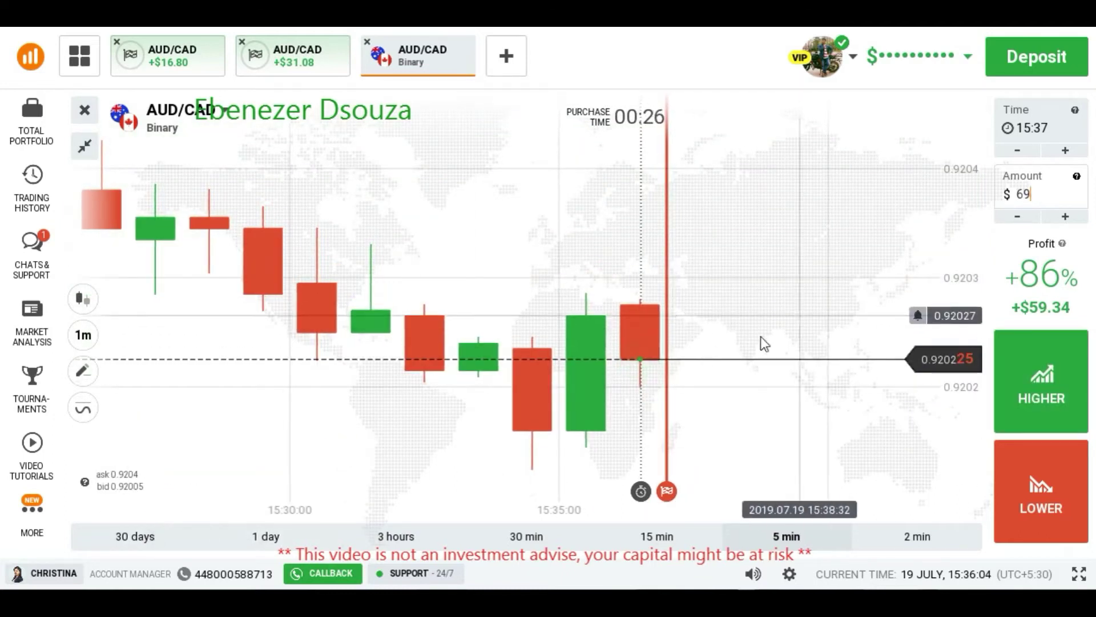
{"action": "scroll", "coordinate": [737, 337], "scroll_direction": "down", "scroll_amount": 5}
{"action": "scroll", "coordinate": [737, 337], "scroll_direction": "down", "scroll_amount": 2}
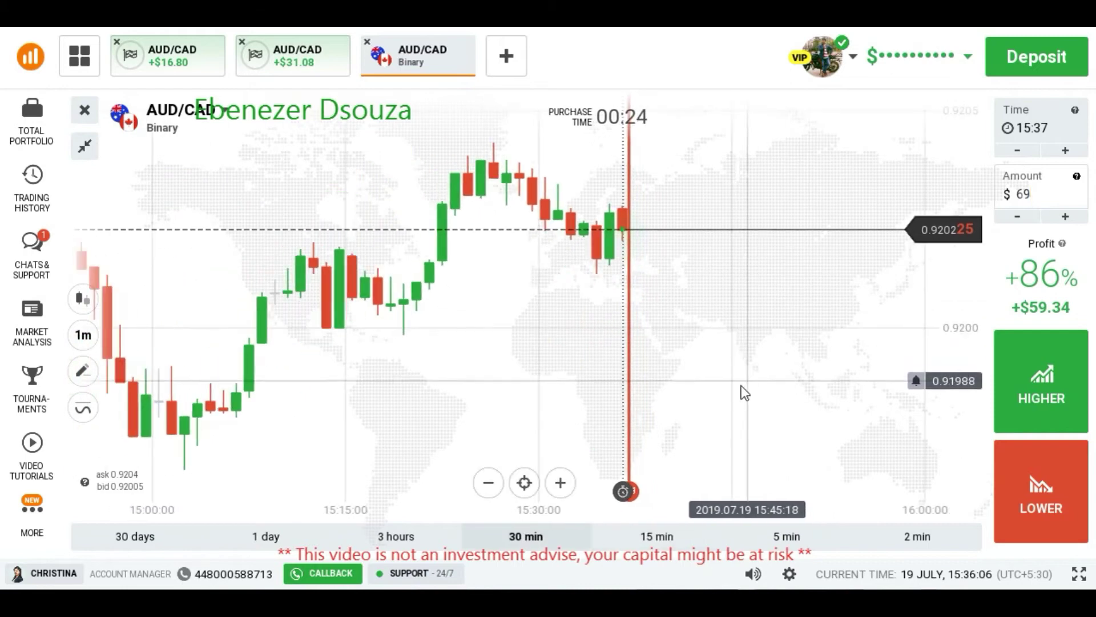
{"action": "scroll", "coordinate": [719, 419], "scroll_direction": "down", "scroll_amount": 2}
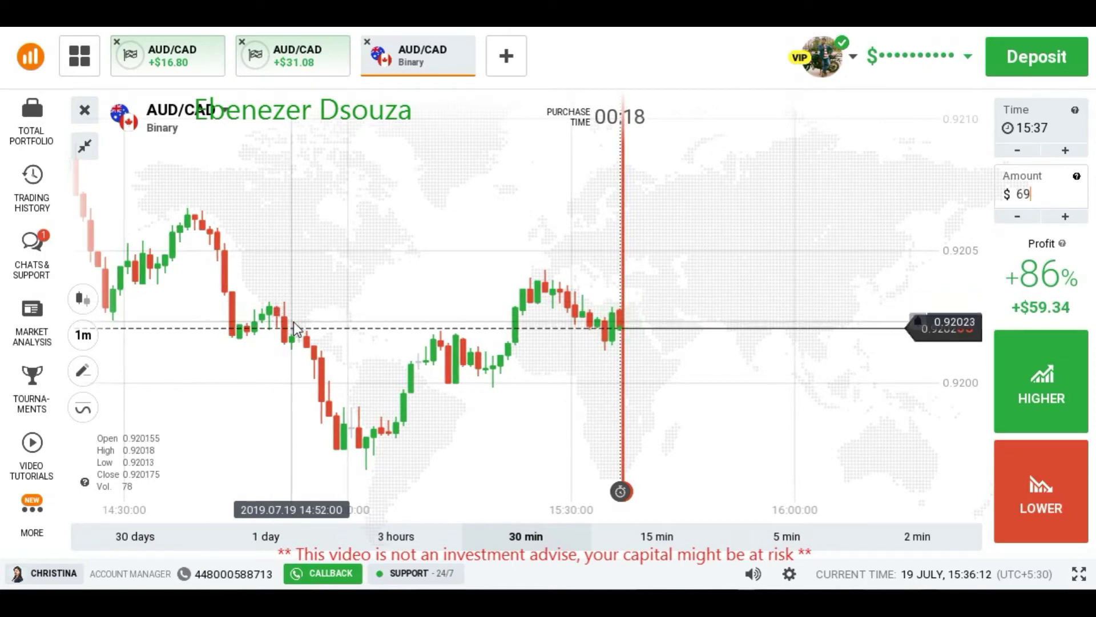
{"action": "scroll", "coordinate": [858, 404], "scroll_direction": "up", "scroll_amount": 5}
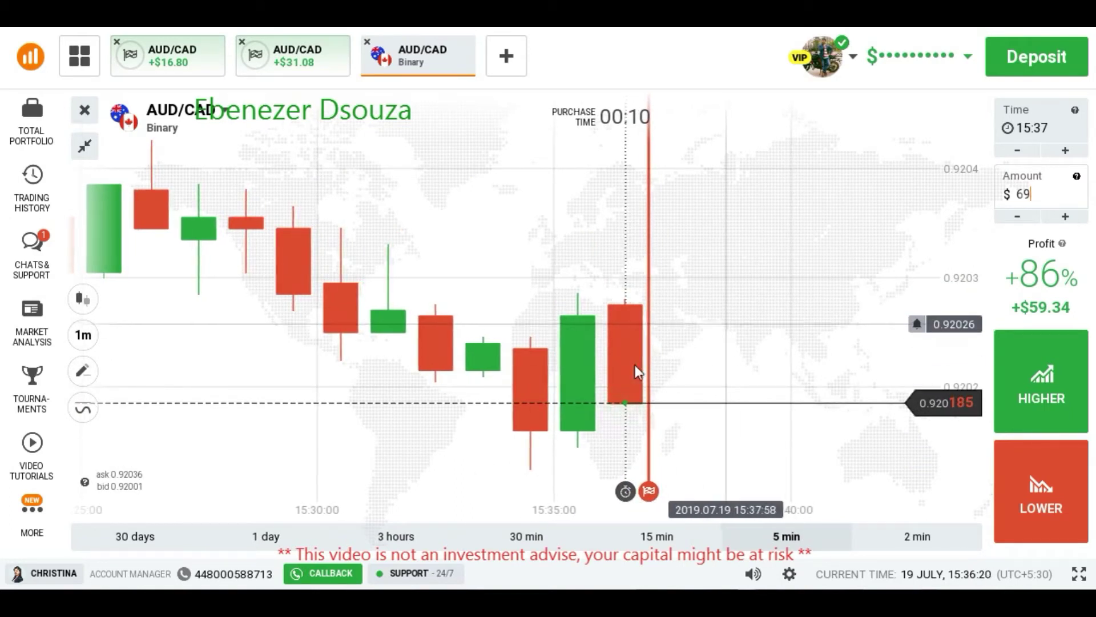
{"action": "scroll", "coordinate": [717, 309], "scroll_direction": "down", "scroll_amount": 2}
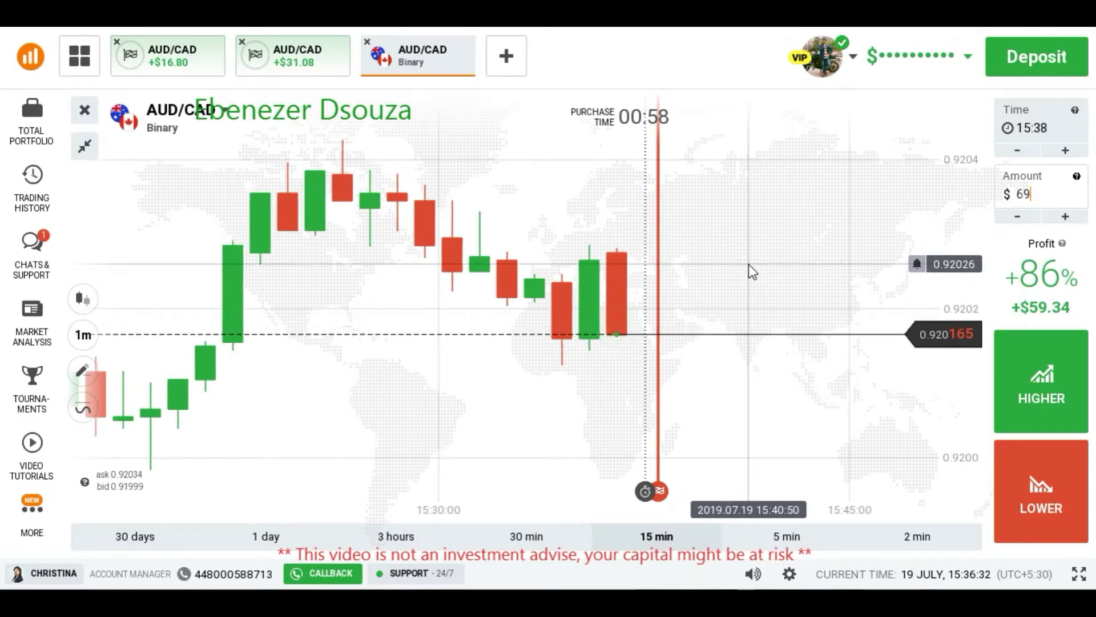
{"action": "scroll", "coordinate": [749, 263], "scroll_direction": "down", "scroll_amount": 2}
{"action": "scroll", "coordinate": [749, 289], "scroll_direction": "down", "scroll_amount": 1}
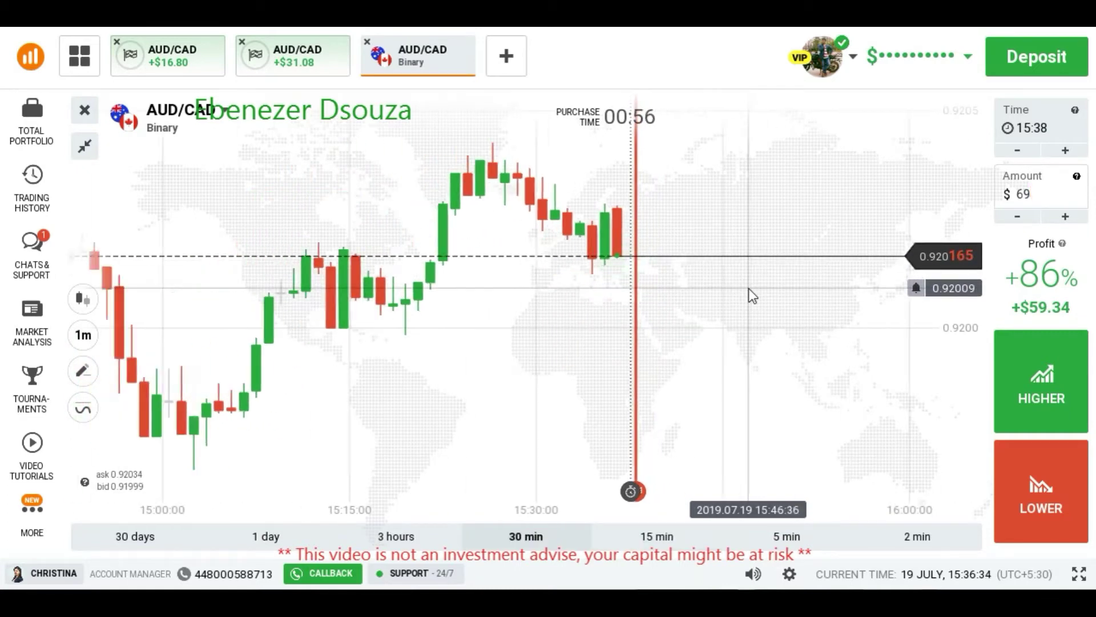
{"action": "scroll", "coordinate": [749, 289], "scroll_direction": "down", "scroll_amount": 1}
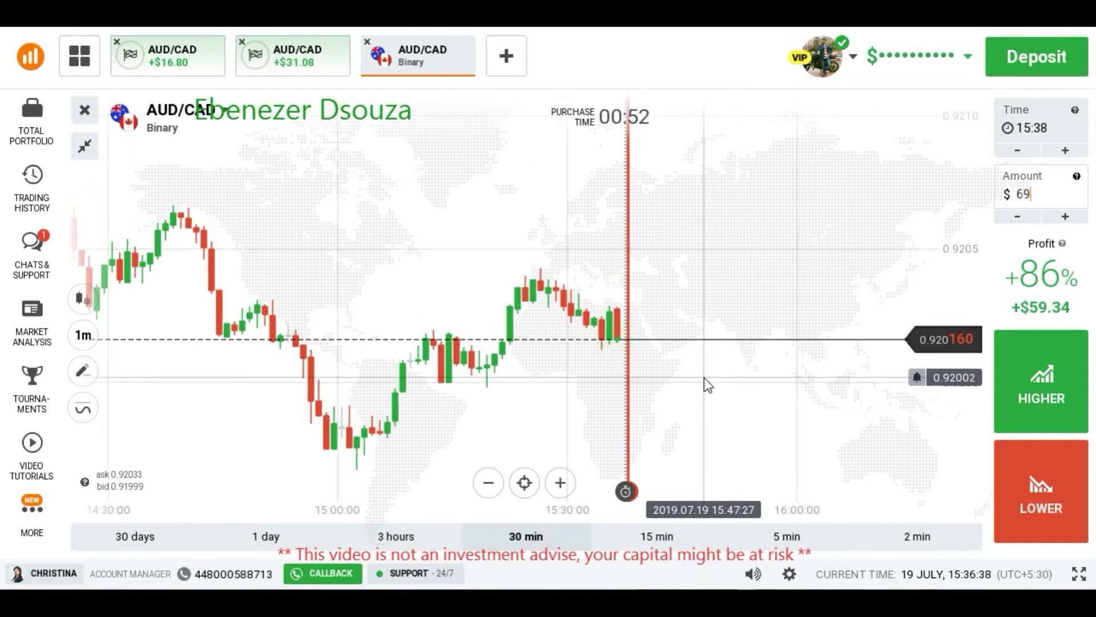
{"action": "scroll", "coordinate": [704, 378], "scroll_direction": "up", "scroll_amount": 1}
{"action": "scroll", "coordinate": [704, 378], "scroll_direction": "up", "scroll_amount": 2}
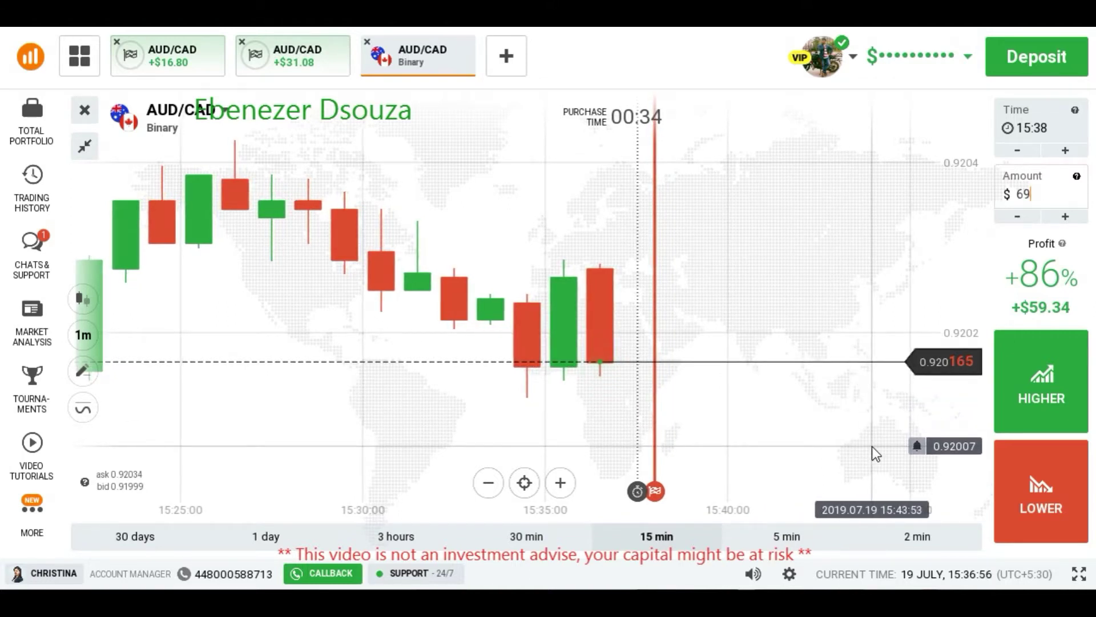
{"action": "left_click", "coordinate": [1038, 482]}
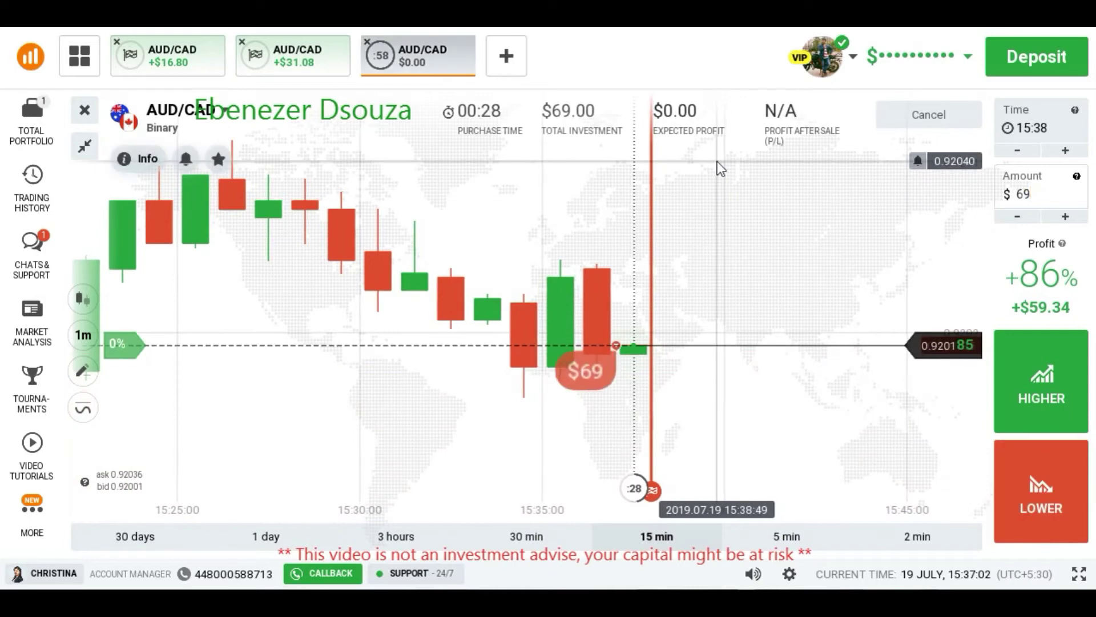
Step: Zoom the chart in and out while the $69 LOWER trade runs toward expiry
{"action": "scroll", "coordinate": [747, 289], "scroll_direction": "down", "scroll_amount": 3}
{"action": "scroll", "coordinate": [716, 321], "scroll_direction": "up", "scroll_amount": 5}
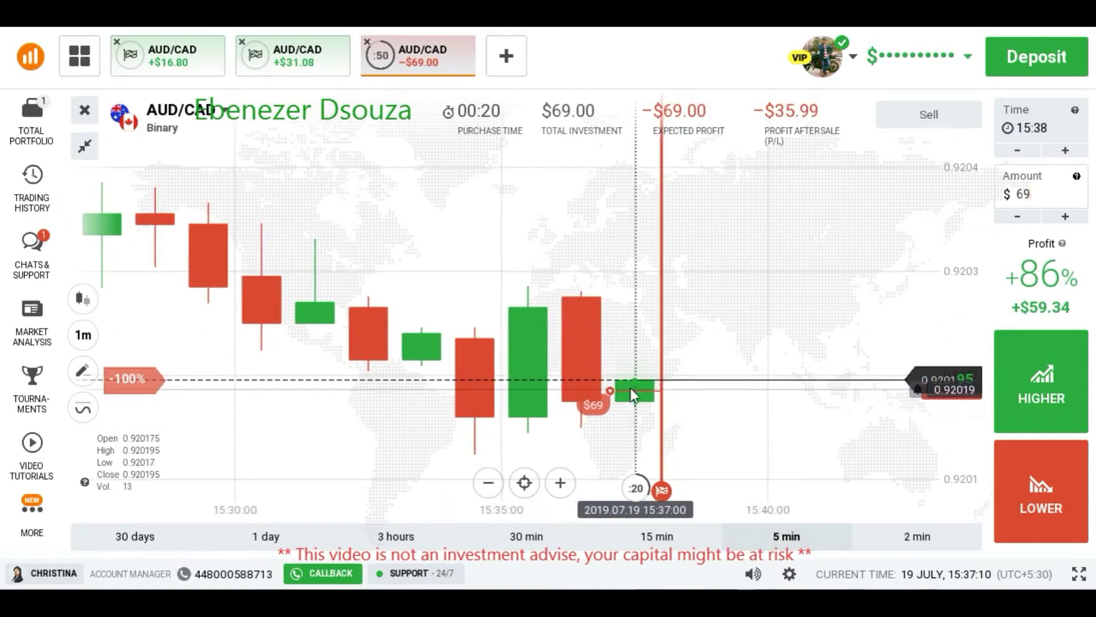
{"action": "scroll", "coordinate": [740, 349], "scroll_direction": "down", "scroll_amount": 3}
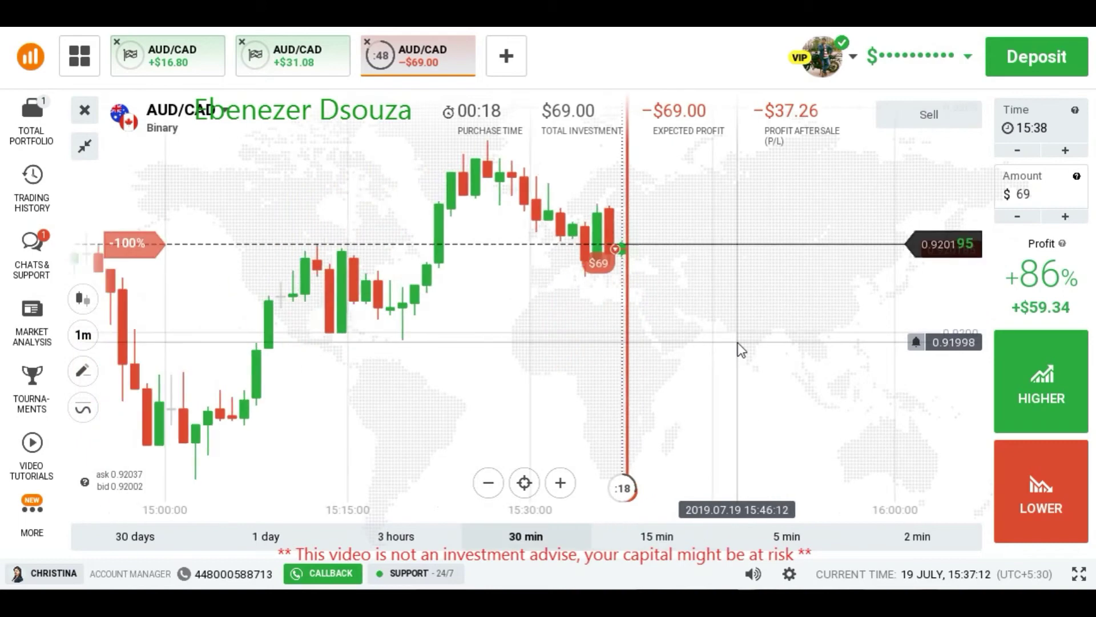
{"action": "scroll", "coordinate": [679, 367], "scroll_direction": "up", "scroll_amount": 1}
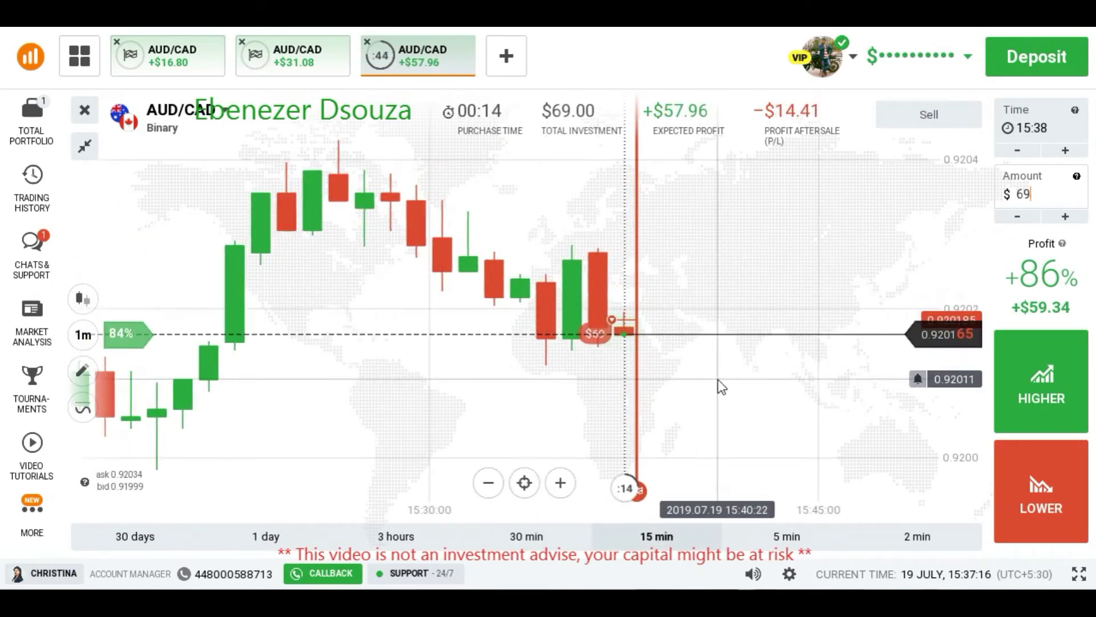
{"action": "scroll", "coordinate": [718, 380], "scroll_direction": "up", "scroll_amount": 3}
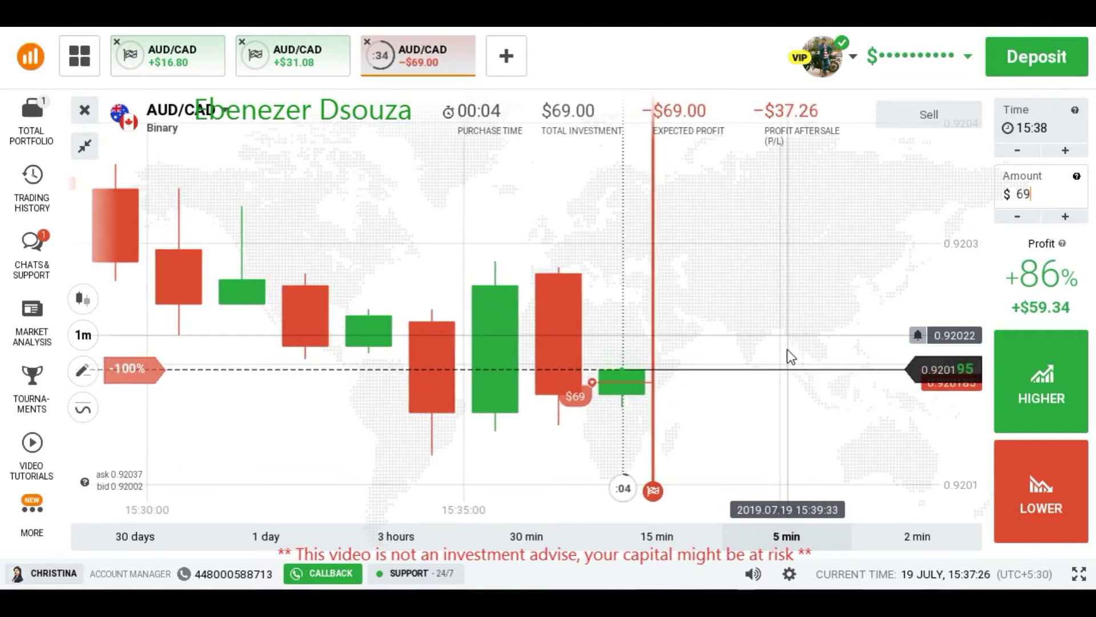
{"action": "scroll", "coordinate": [800, 353], "scroll_direction": "down", "scroll_amount": 5}
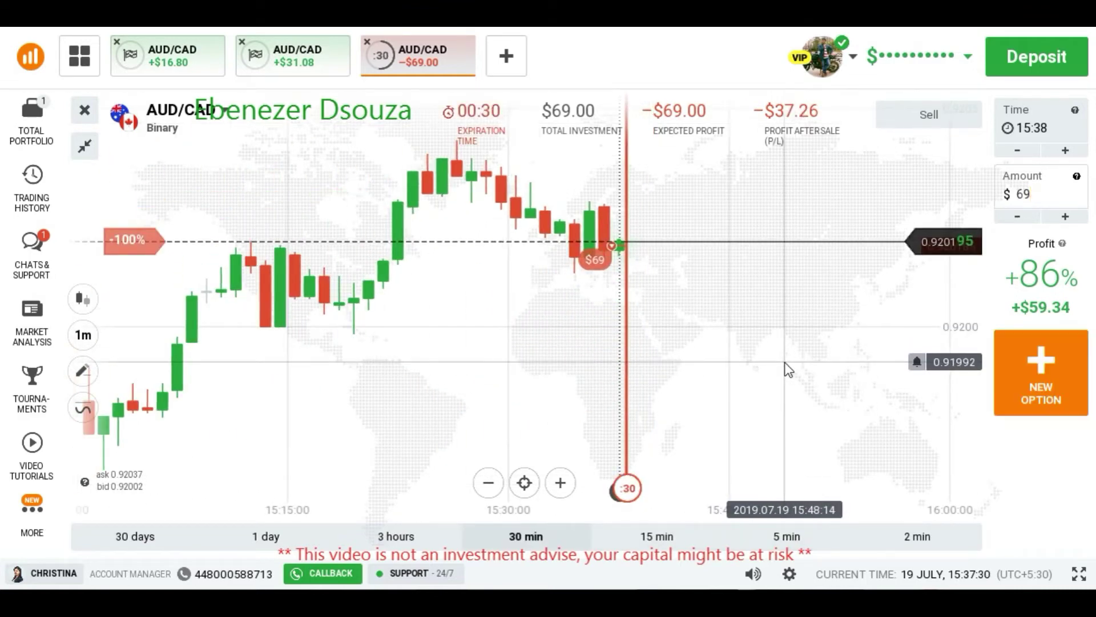
{"action": "scroll", "coordinate": [811, 368], "scroll_direction": "up", "scroll_amount": 4}
Step: Start a fourth AUD/CAD option, select its $69 stake, and dismiss the +$57.96 win notice
{"action": "left_click", "coordinate": [1042, 377]}
{"action": "scroll", "coordinate": [784, 309], "scroll_direction": "down", "scroll_amount": 2}
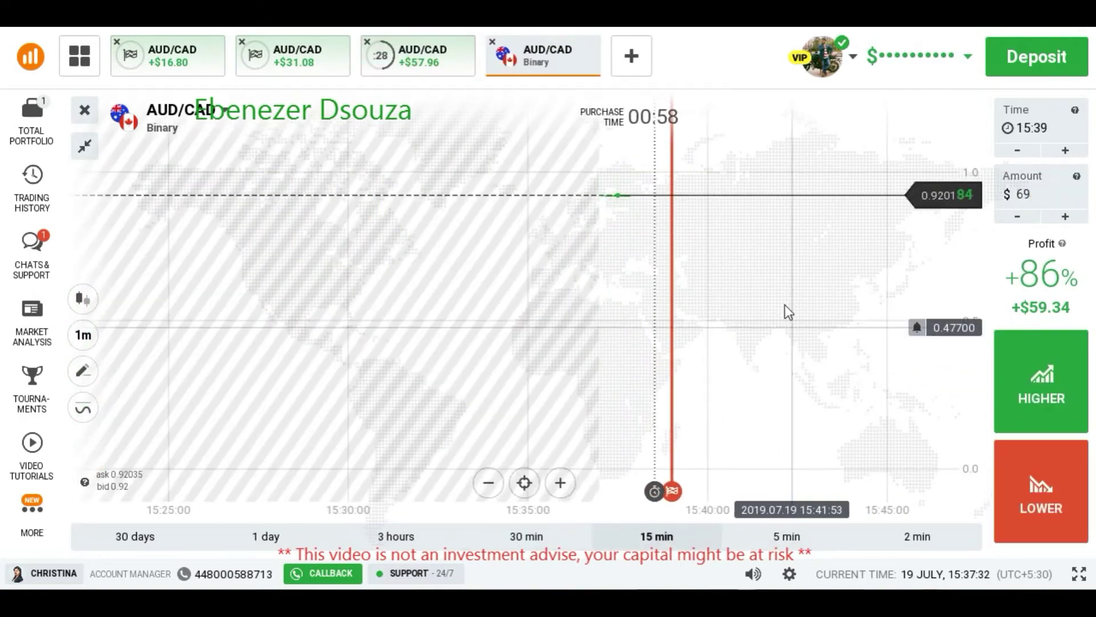
{"action": "scroll", "coordinate": [745, 291], "scroll_direction": "down", "scroll_amount": 2}
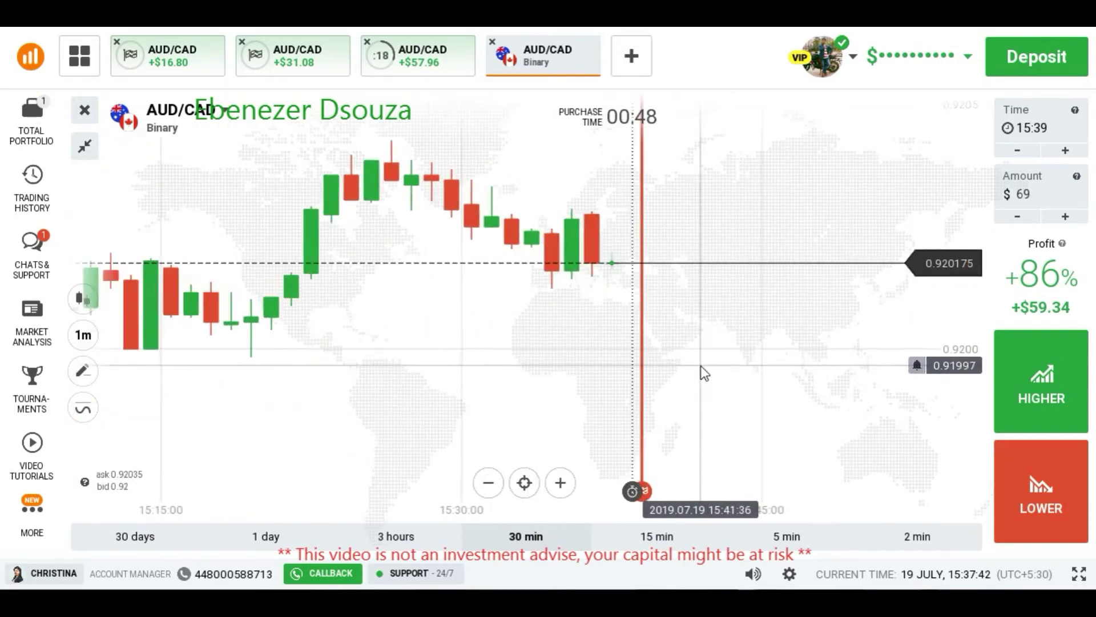
{"action": "scroll", "coordinate": [701, 365], "scroll_direction": "up", "scroll_amount": 5}
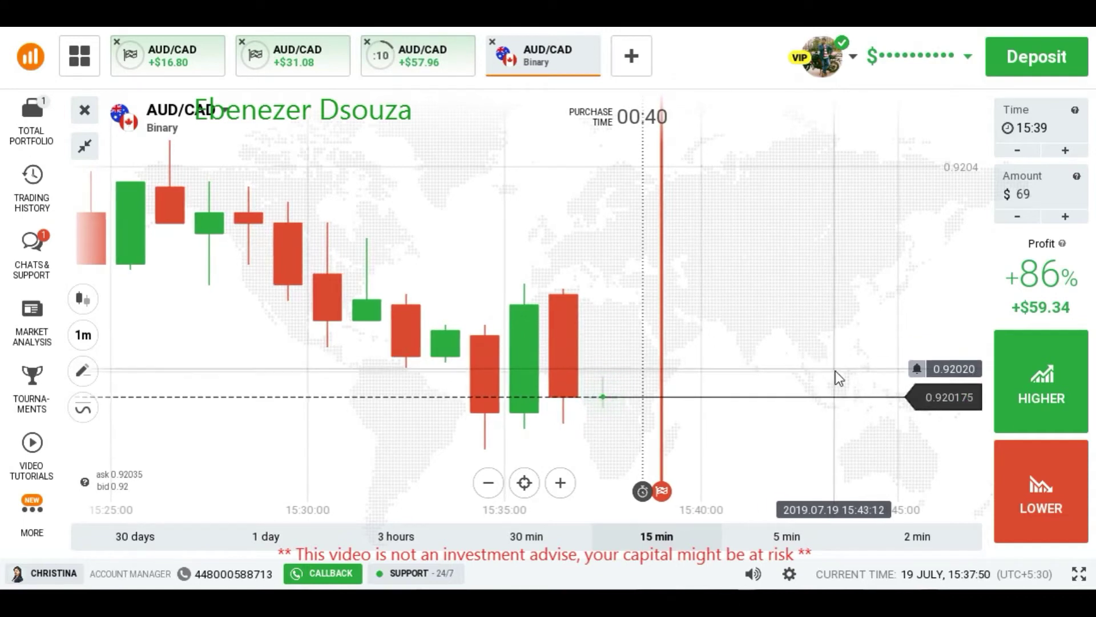
{"action": "left_click", "coordinate": [1038, 200]}
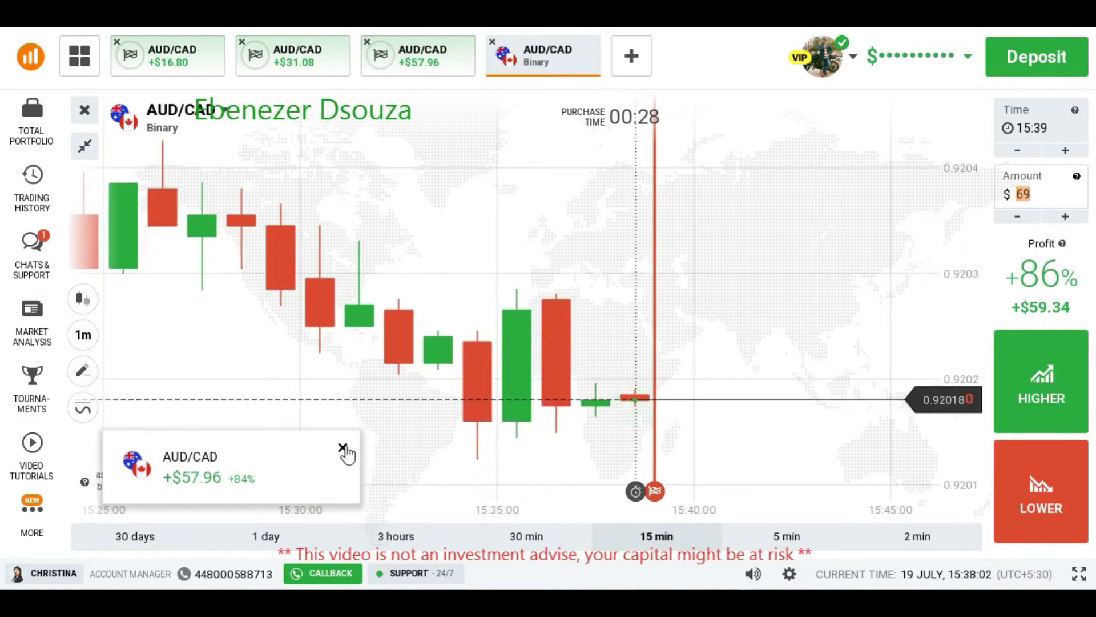
{"action": "left_click", "coordinate": [342, 449]}
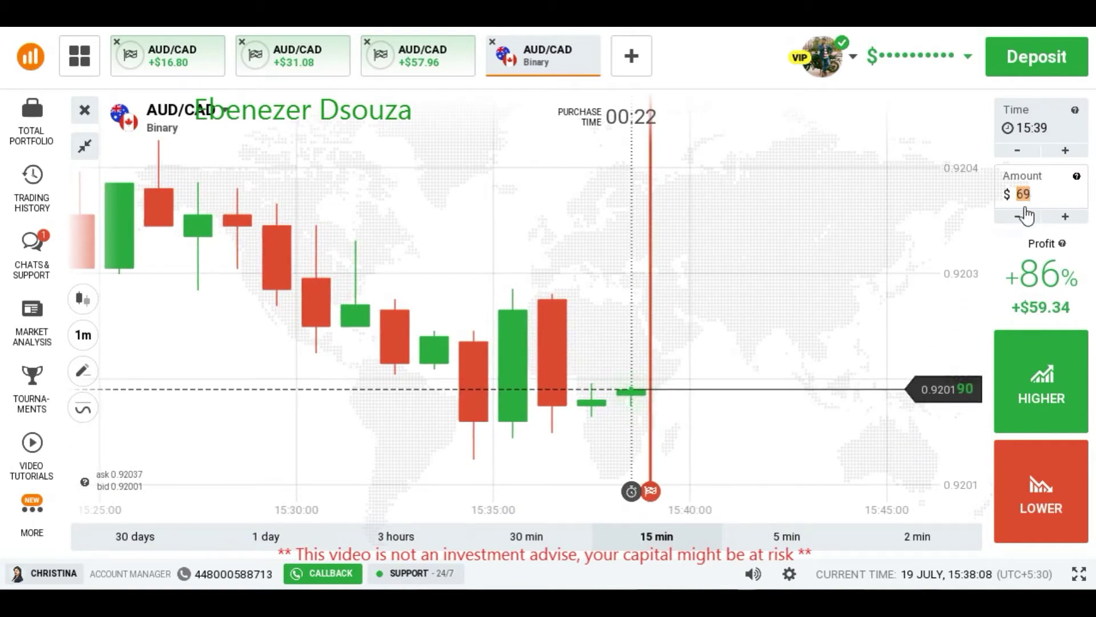
Step: Set the stake to $128 and buy a HIGHER option on AUD/CAD
{"action": "type", "text": "28"}
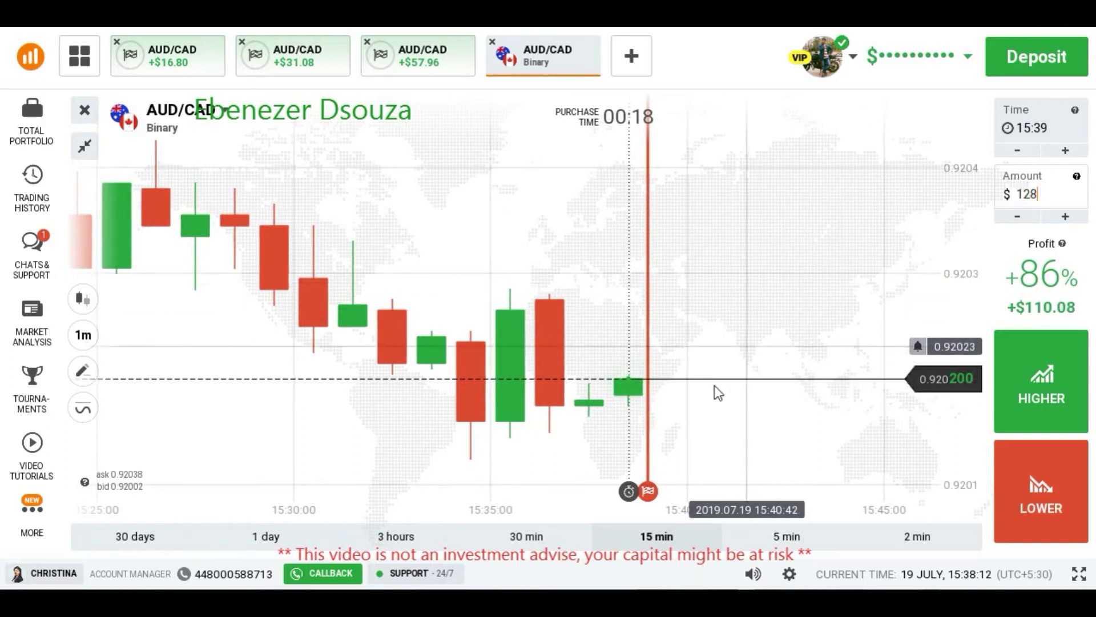
{"action": "scroll", "coordinate": [790, 388], "scroll_direction": "down", "scroll_amount": 2}
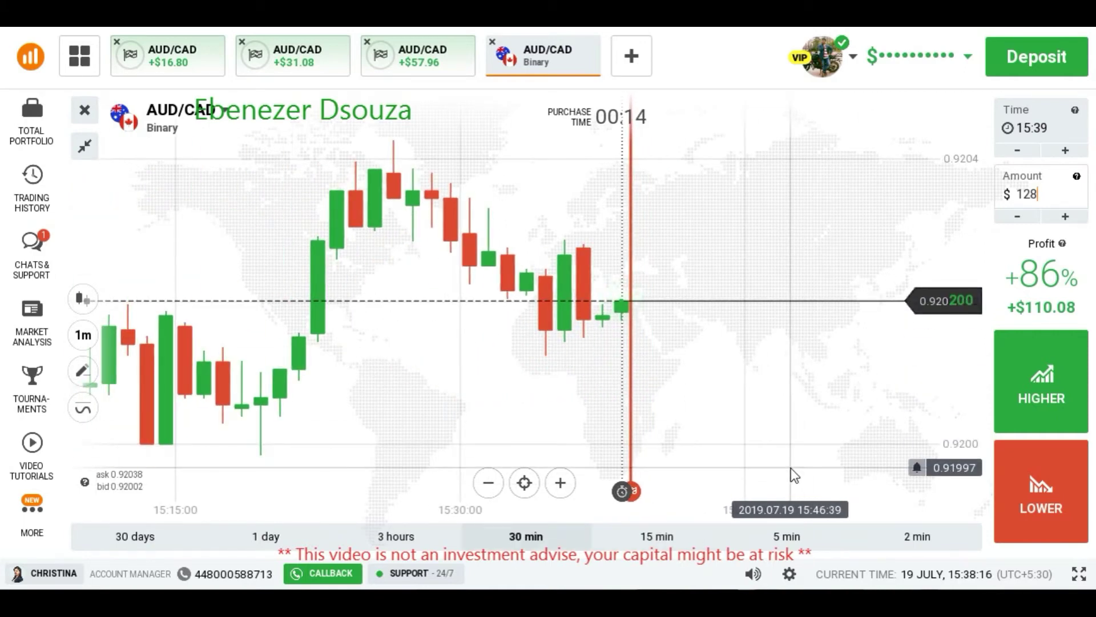
{"action": "scroll", "coordinate": [794, 460], "scroll_direction": "up", "scroll_amount": 3}
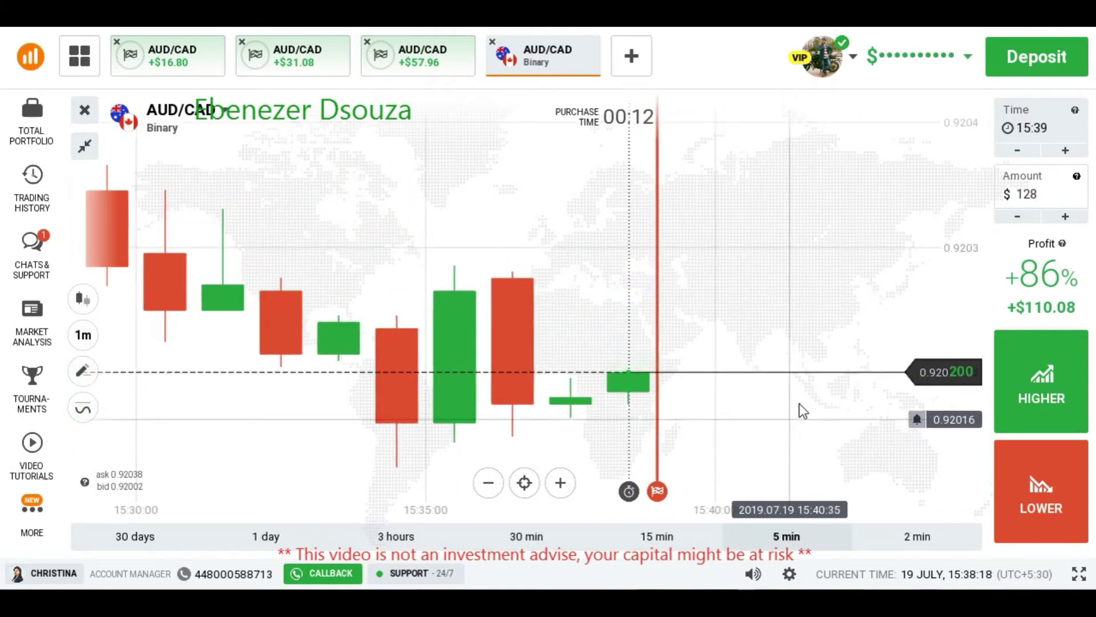
{"action": "left_click", "coordinate": [1039, 380]}
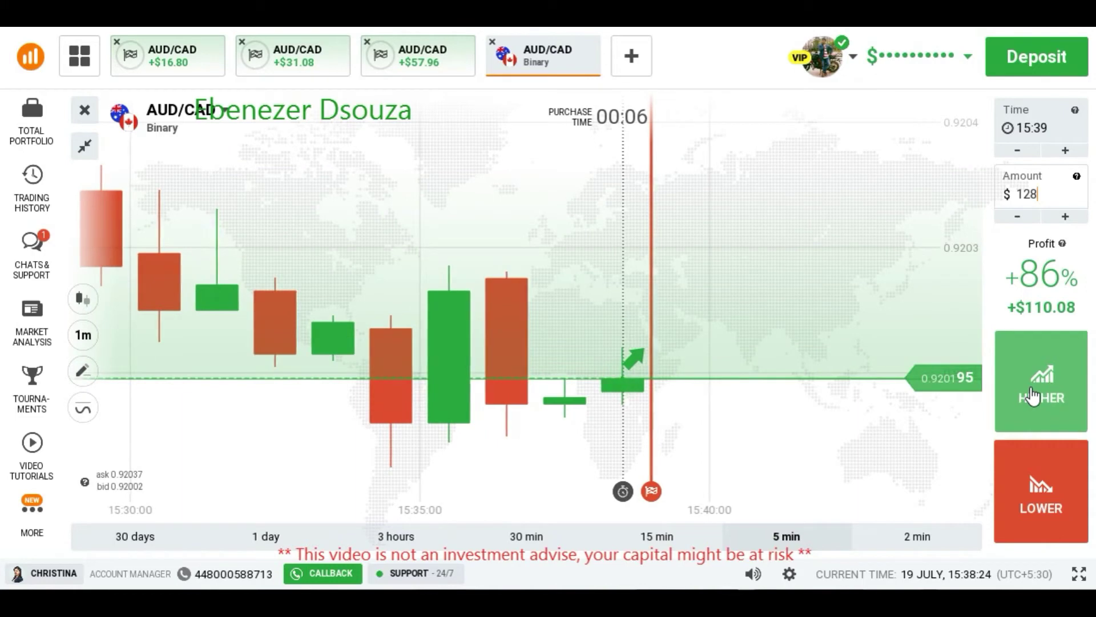
{"action": "left_click", "coordinate": [1032, 394]}
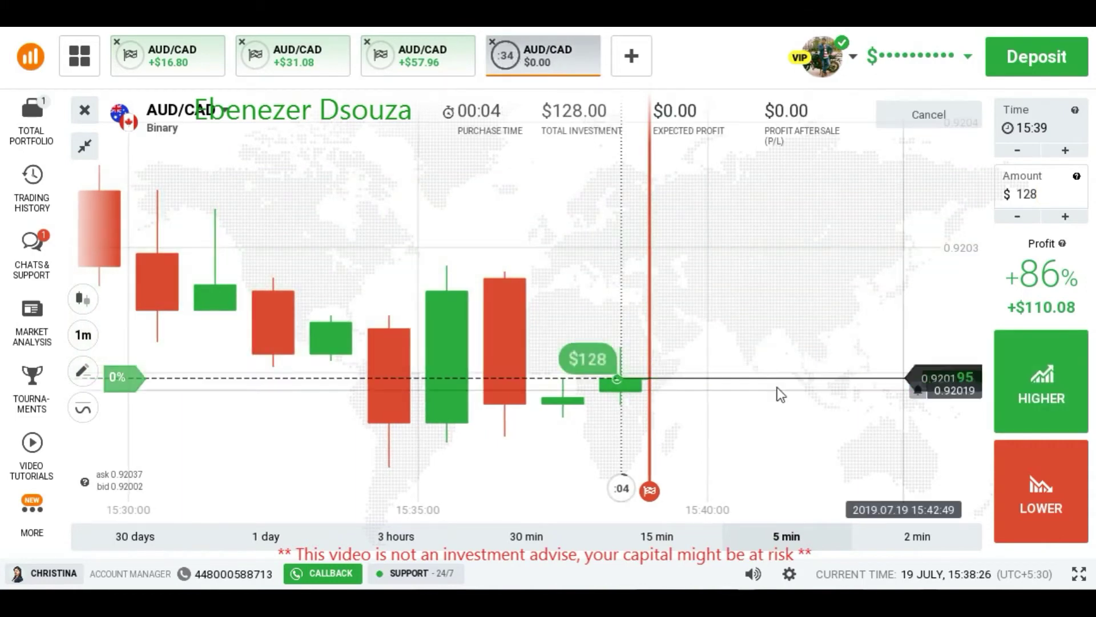
Step: Watch the $128 trade reach +$107.52 on the chart, then start a fifth AUD/CAD option
{"action": "scroll", "coordinate": [776, 321], "scroll_direction": "down", "scroll_amount": 5}
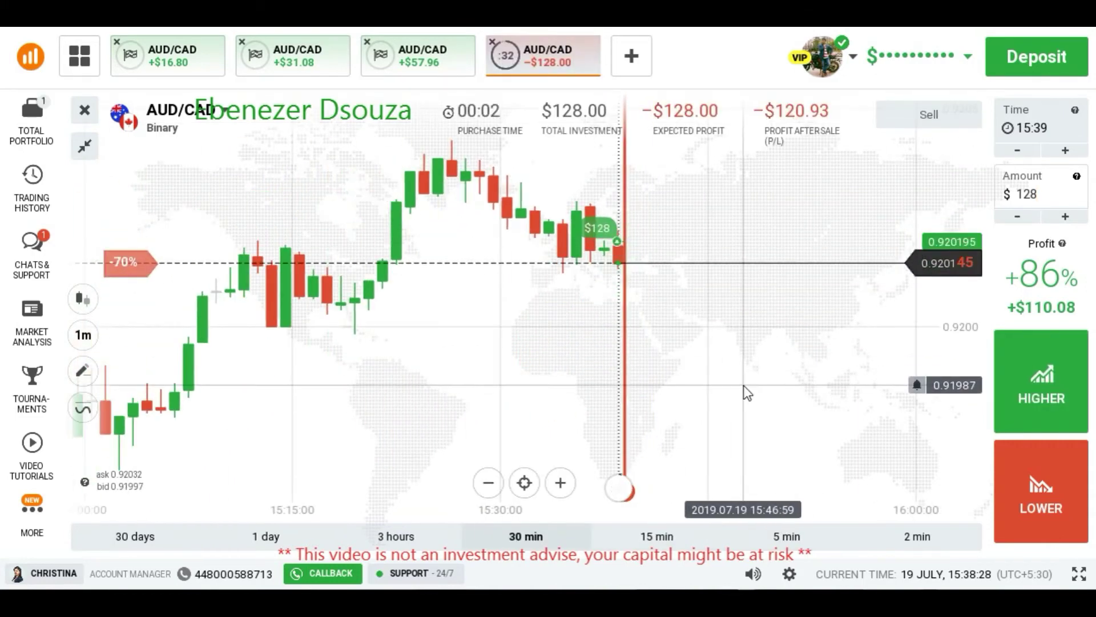
{"action": "scroll", "coordinate": [743, 385], "scroll_direction": "up", "scroll_amount": 5}
{"action": "scroll", "coordinate": [747, 392], "scroll_direction": "up", "scroll_amount": 2}
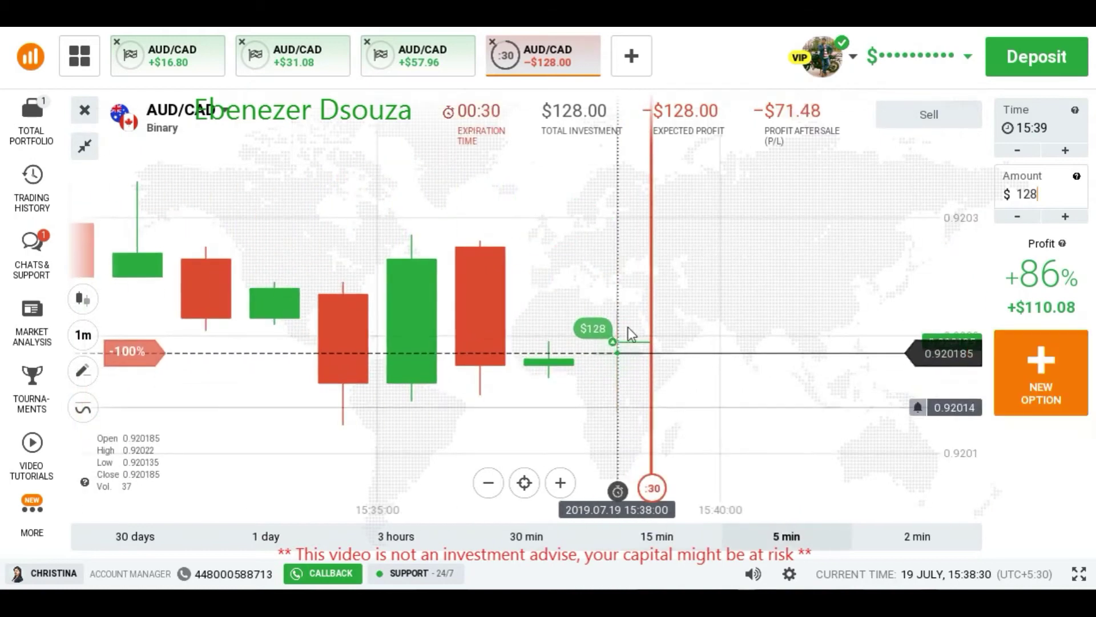
{"action": "scroll", "coordinate": [673, 345], "scroll_direction": "down", "scroll_amount": 7}
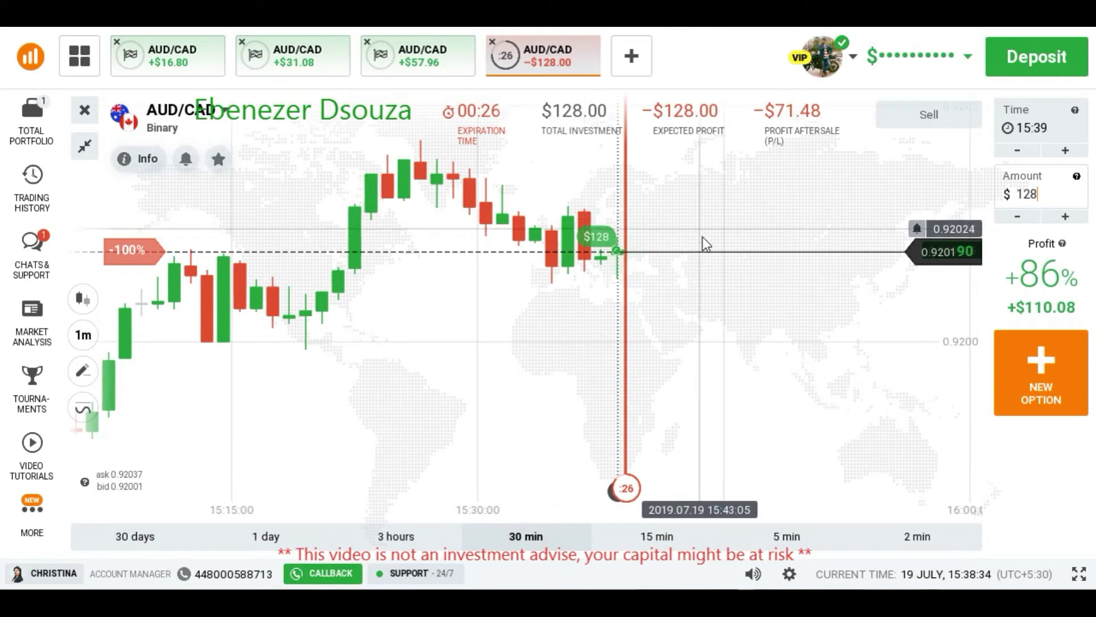
{"action": "scroll", "coordinate": [702, 272], "scroll_direction": "down", "scroll_amount": 3}
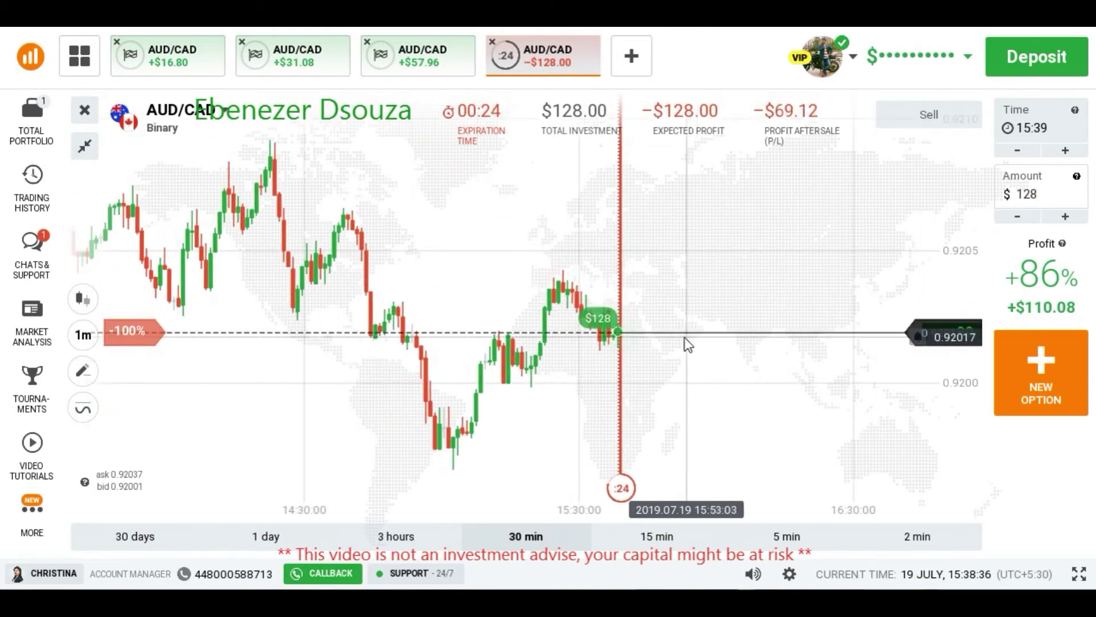
{"action": "scroll", "coordinate": [685, 336], "scroll_direction": "up", "scroll_amount": 3}
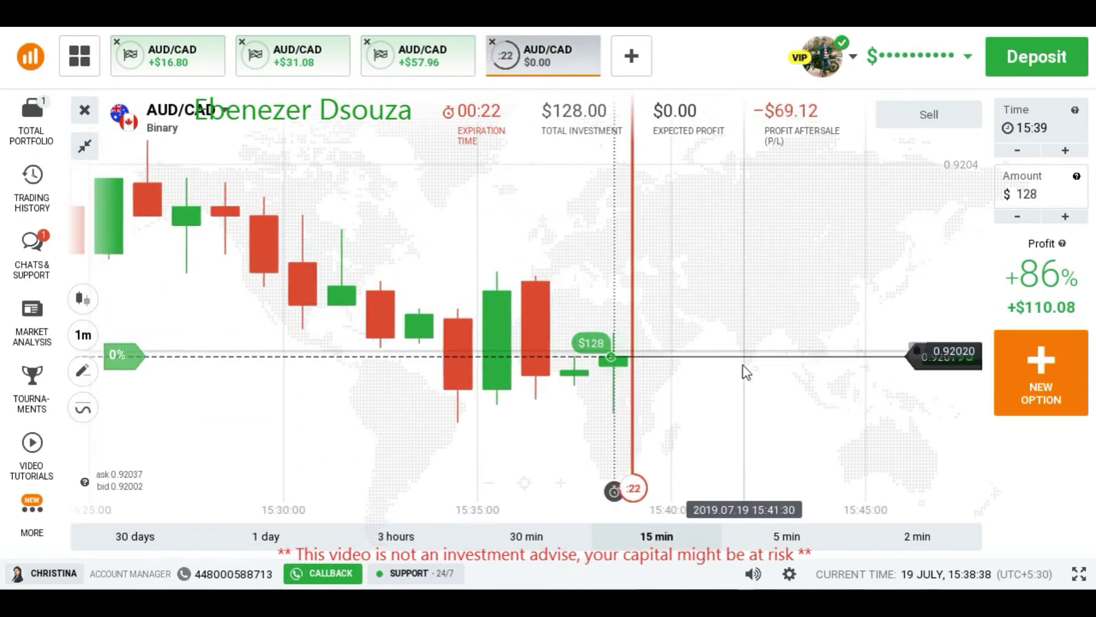
{"action": "left_click", "coordinate": [1034, 376]}
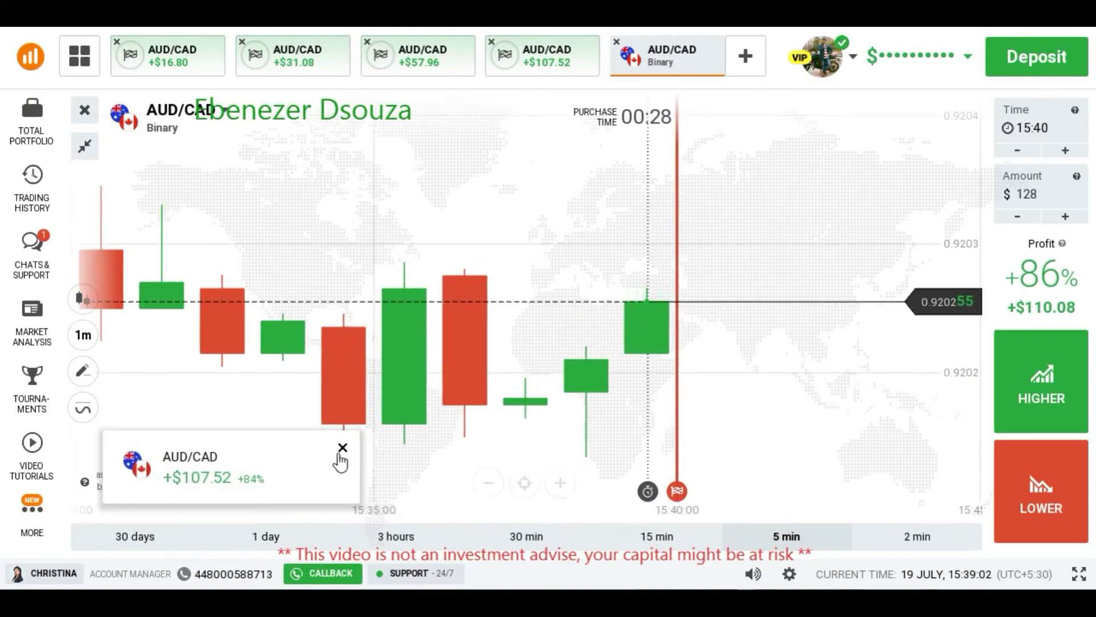
Step: Dismiss the result popup and show the $128 trade's +$107.52 result on its tab
{"action": "left_click", "coordinate": [342, 448]}
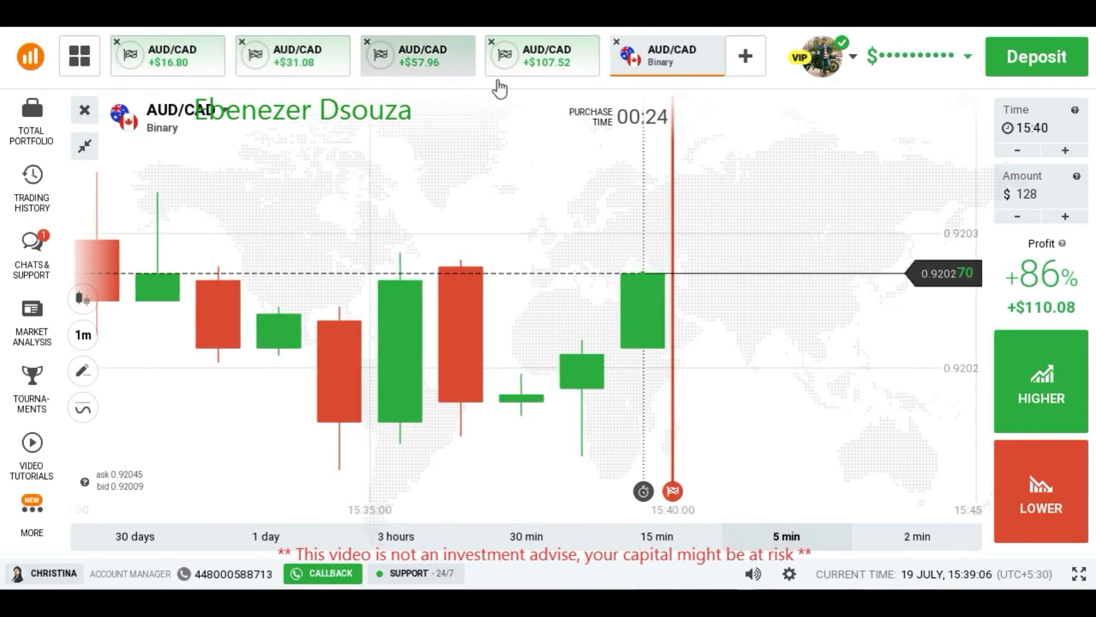
{"action": "left_click", "coordinate": [514, 63]}
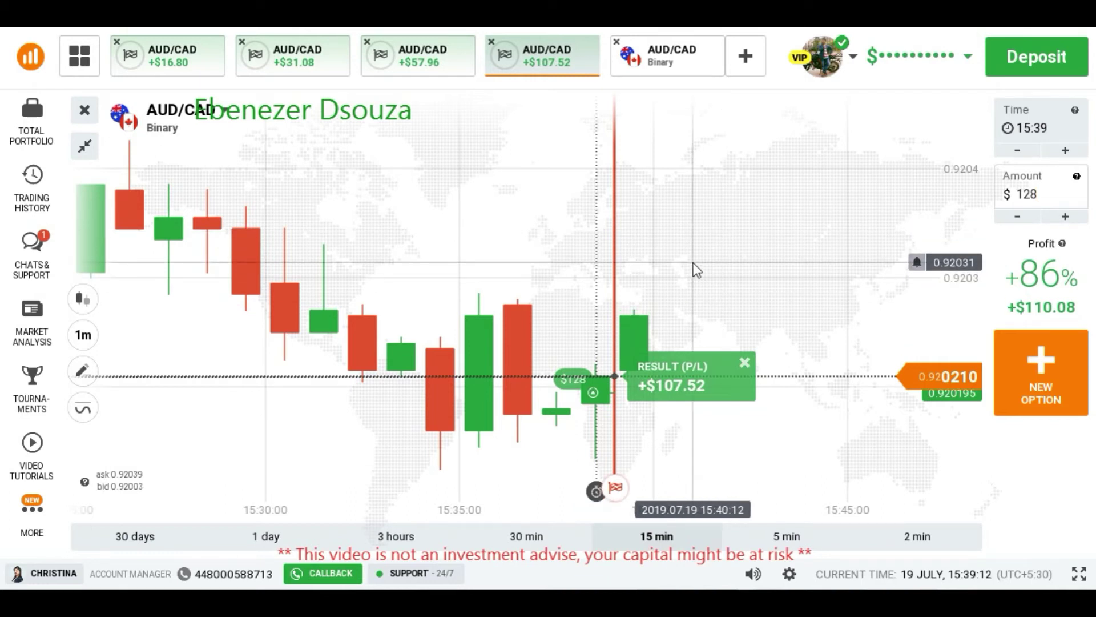
Step: Review the first three AUD/CAD trades' results: +$16.80, +$31.08 and +$57.96
{"action": "left_click", "coordinate": [1047, 201]}
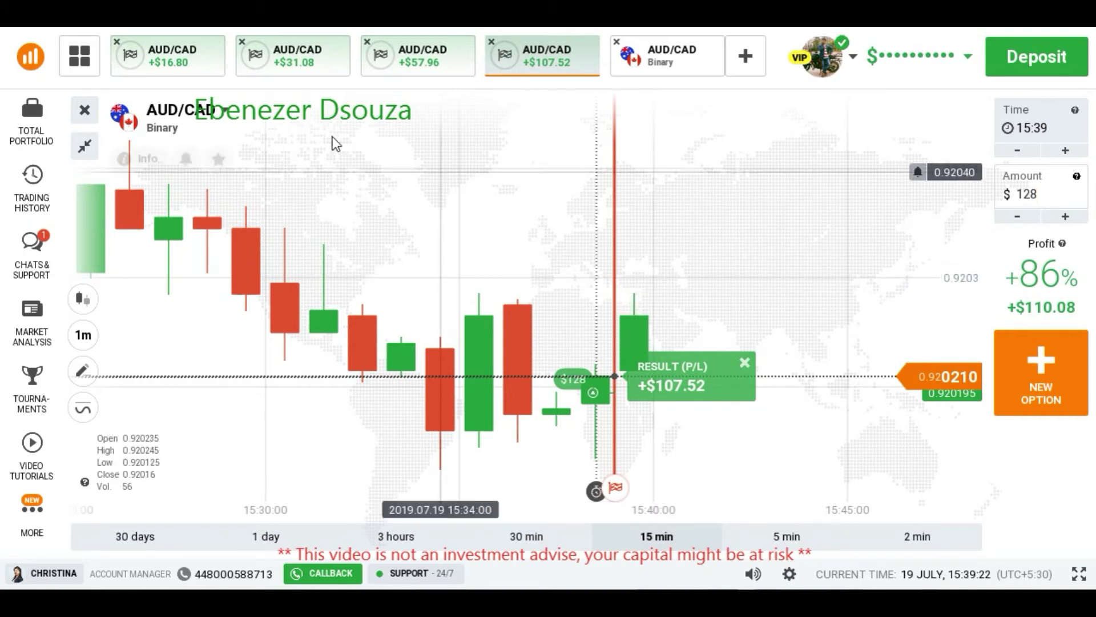
{"action": "left_click", "coordinate": [156, 66]}
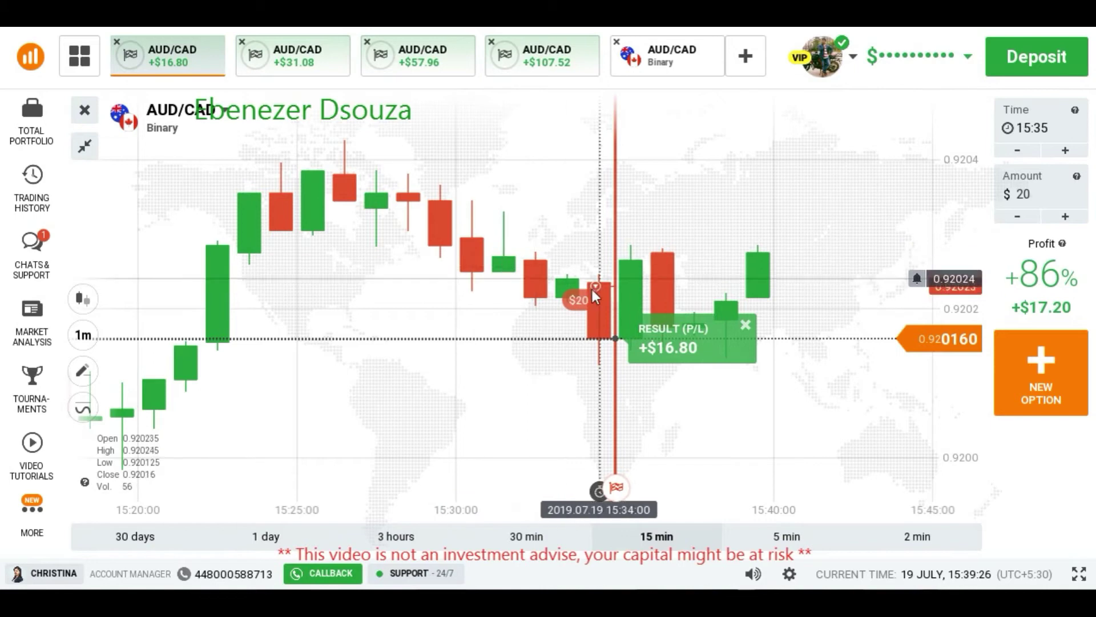
{"action": "left_click", "coordinate": [336, 69]}
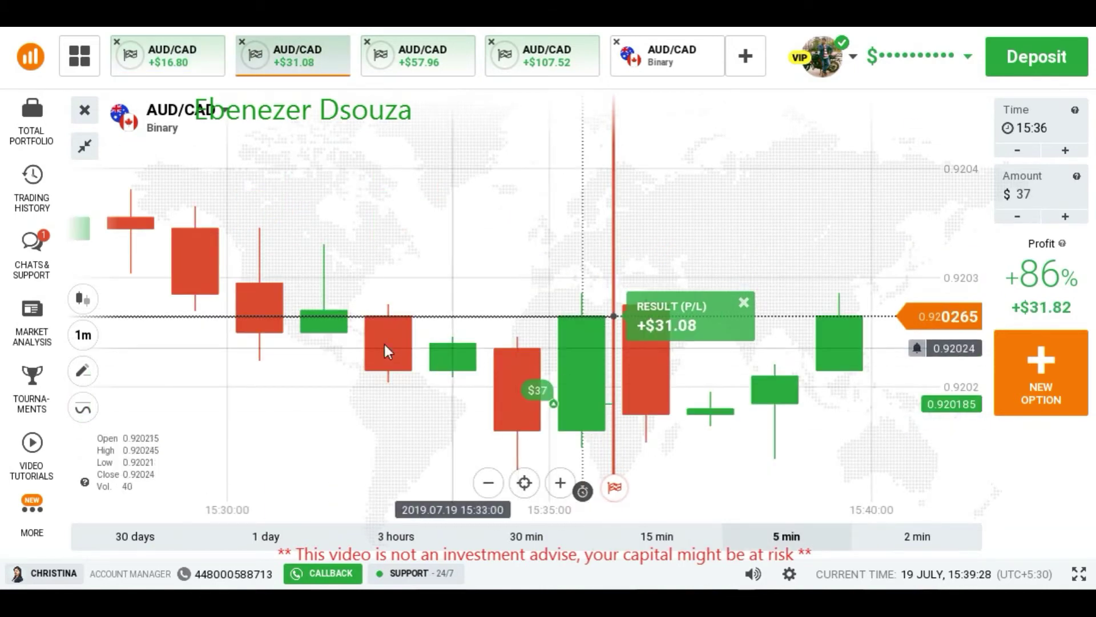
{"action": "scroll", "coordinate": [634, 377], "scroll_direction": "down", "scroll_amount": 2}
{"action": "scroll", "coordinate": [634, 375], "scroll_direction": "down", "scroll_amount": 2}
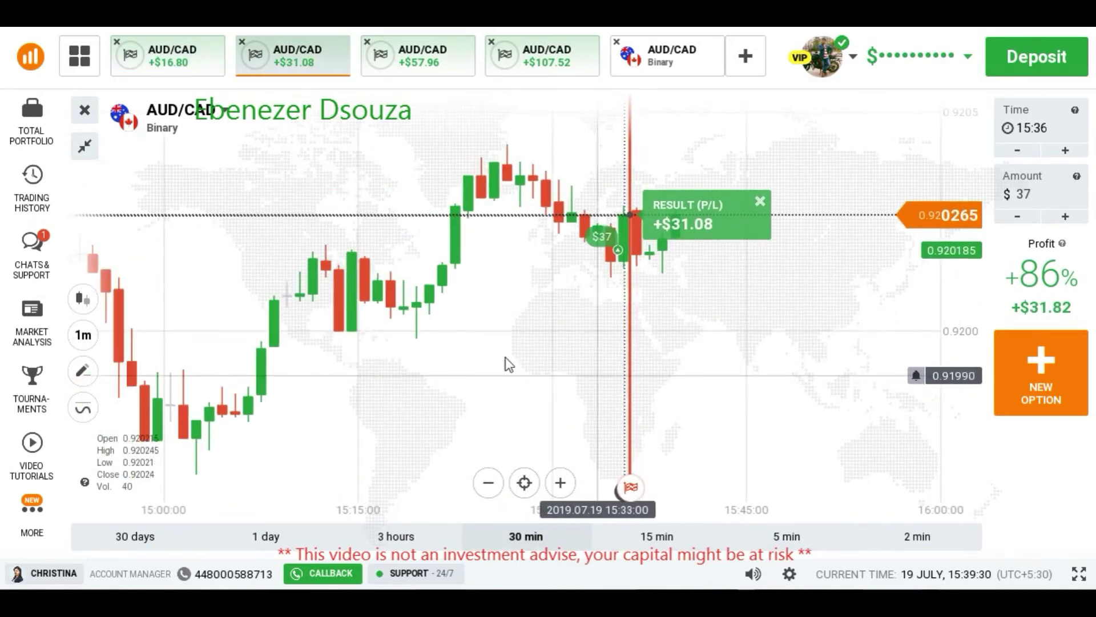
{"action": "scroll", "coordinate": [685, 331], "scroll_direction": "up", "scroll_amount": 2}
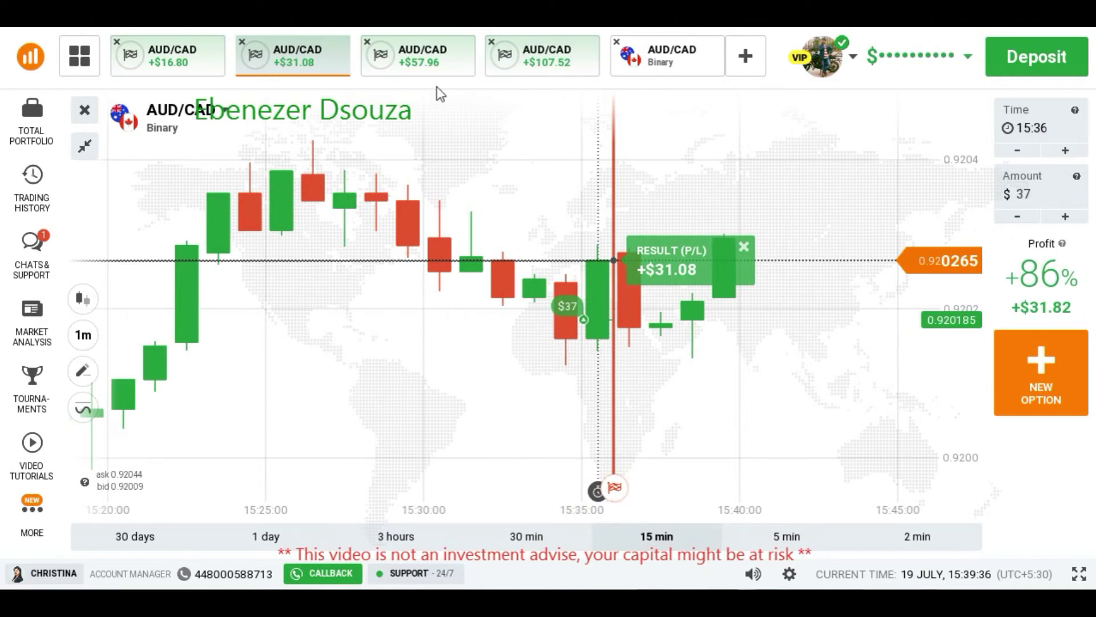
{"action": "left_click", "coordinate": [419, 57]}
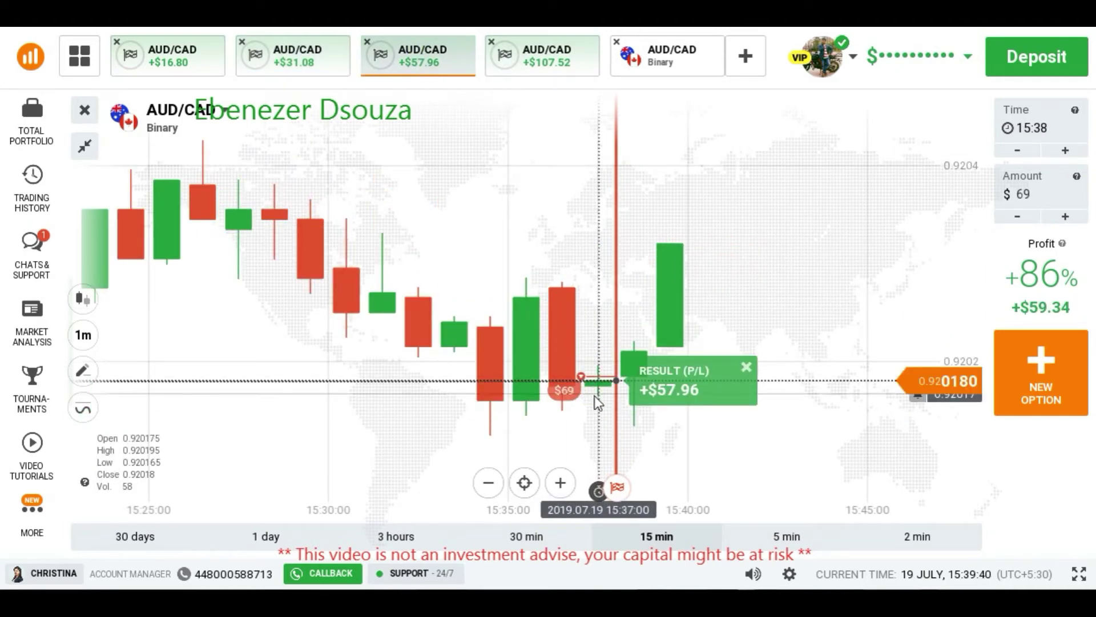
{"action": "scroll", "coordinate": [611, 419], "scroll_direction": "up", "scroll_amount": 2}
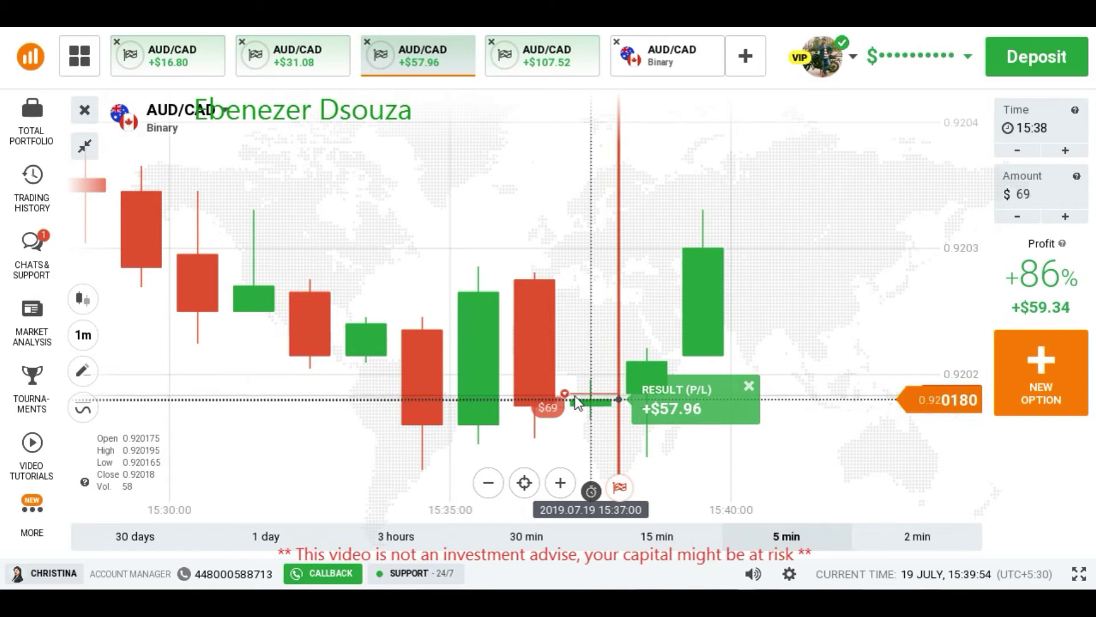
Step: Reopen the +$107.52 AUD/CAD trade and zoom the chart out to a 3-hour span
{"action": "left_click", "coordinate": [543, 69]}
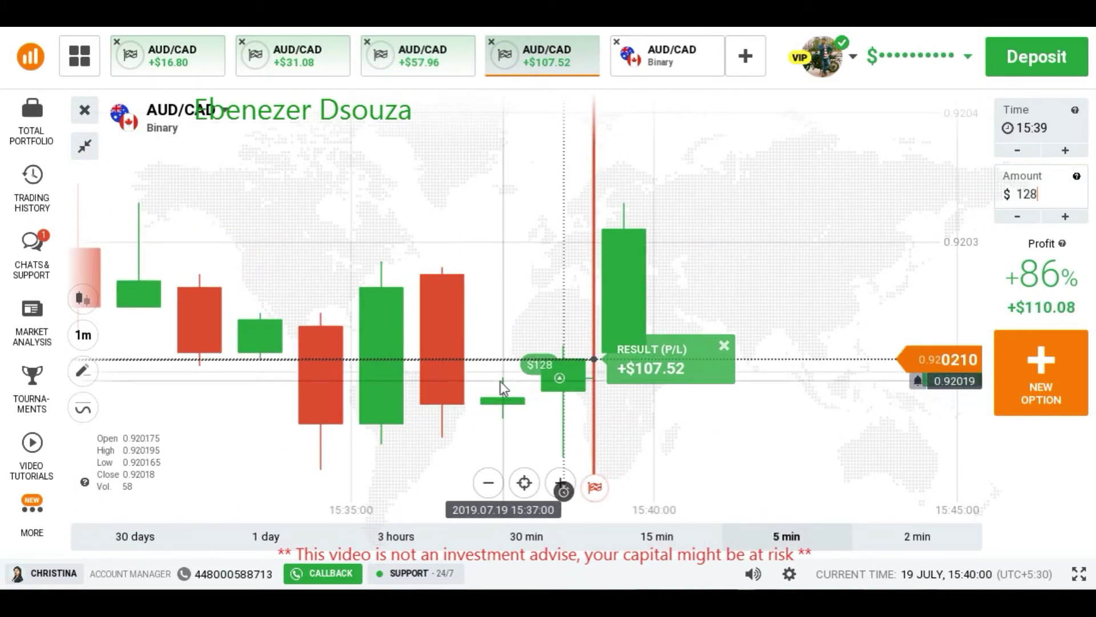
{"action": "scroll", "coordinate": [430, 357], "scroll_direction": "down", "scroll_amount": 3}
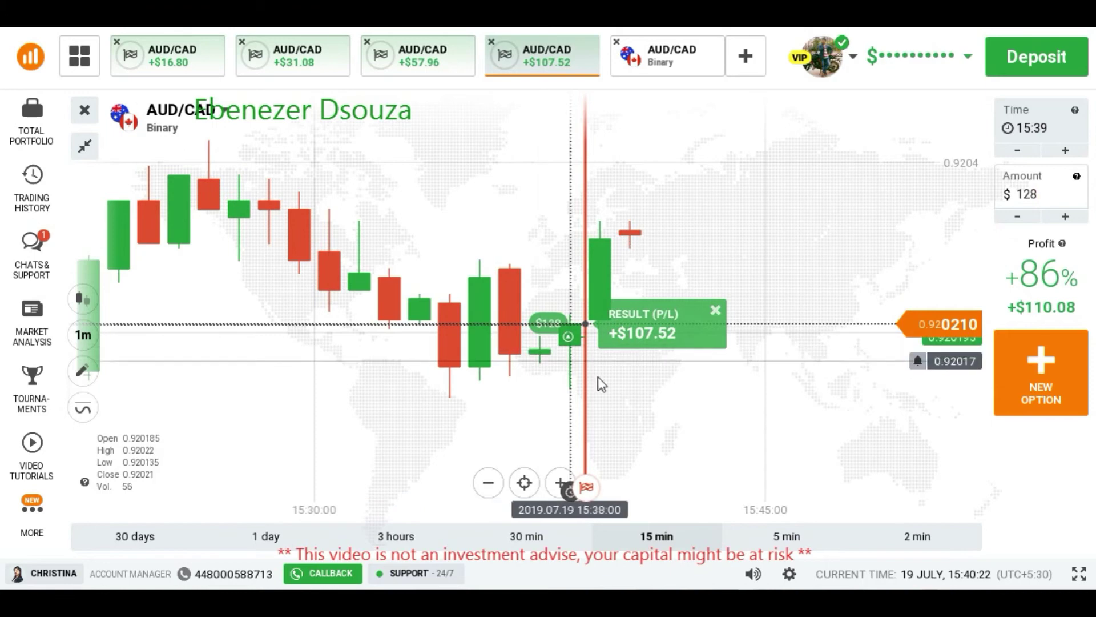
{"action": "scroll", "coordinate": [571, 369], "scroll_direction": "up", "scroll_amount": 3}
{"action": "scroll", "coordinate": [606, 402], "scroll_direction": "down", "scroll_amount": 4}
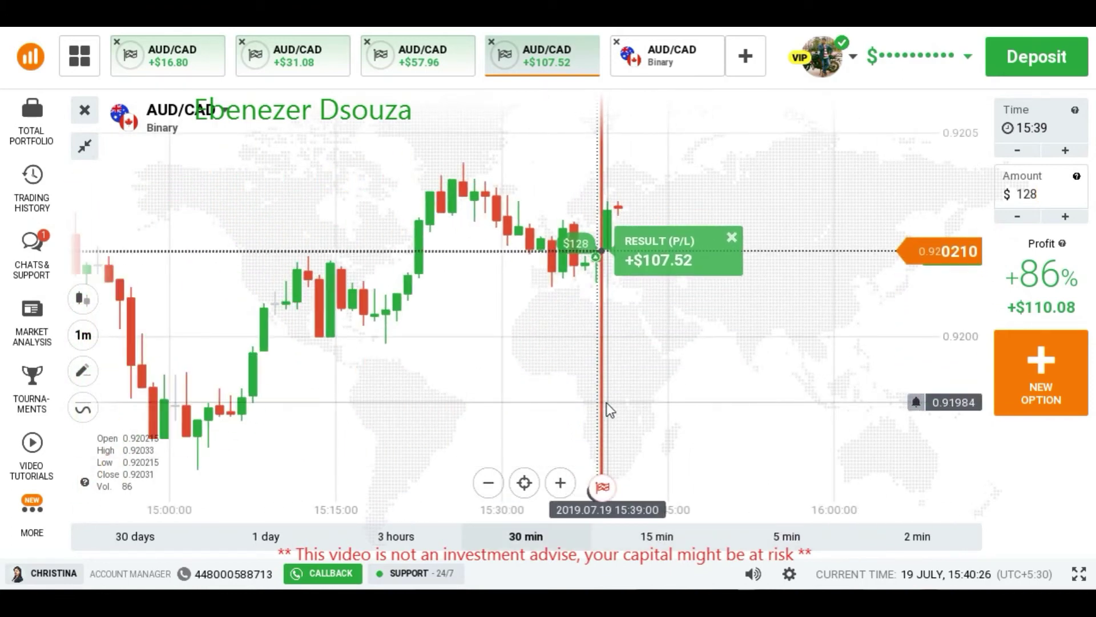
{"action": "scroll", "coordinate": [606, 403], "scroll_direction": "down", "scroll_amount": 4}
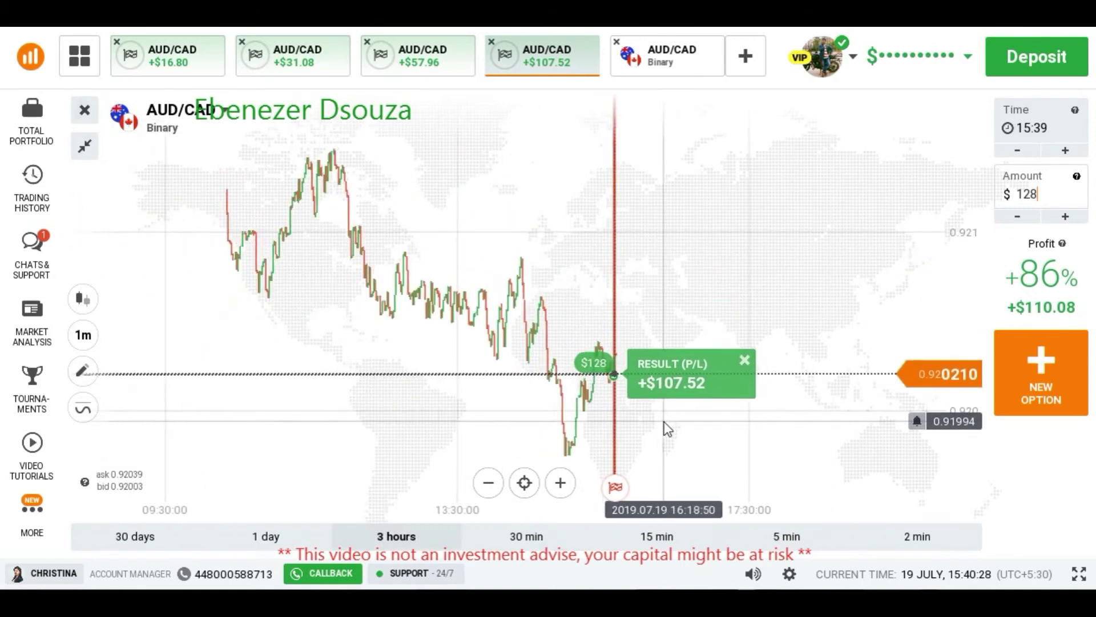
{"action": "scroll", "coordinate": [668, 428], "scroll_direction": "down", "scroll_amount": 3}
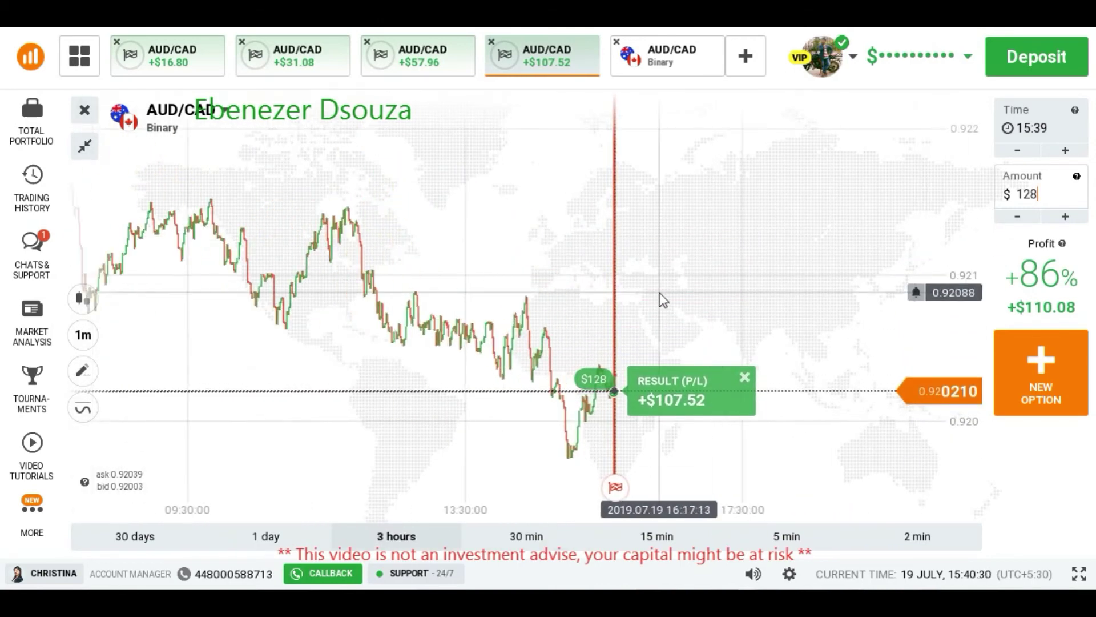
Step: Uncheck Hide account balance in Appearance settings so the $351.36 balance shows
{"action": "left_click", "coordinate": [790, 574]}
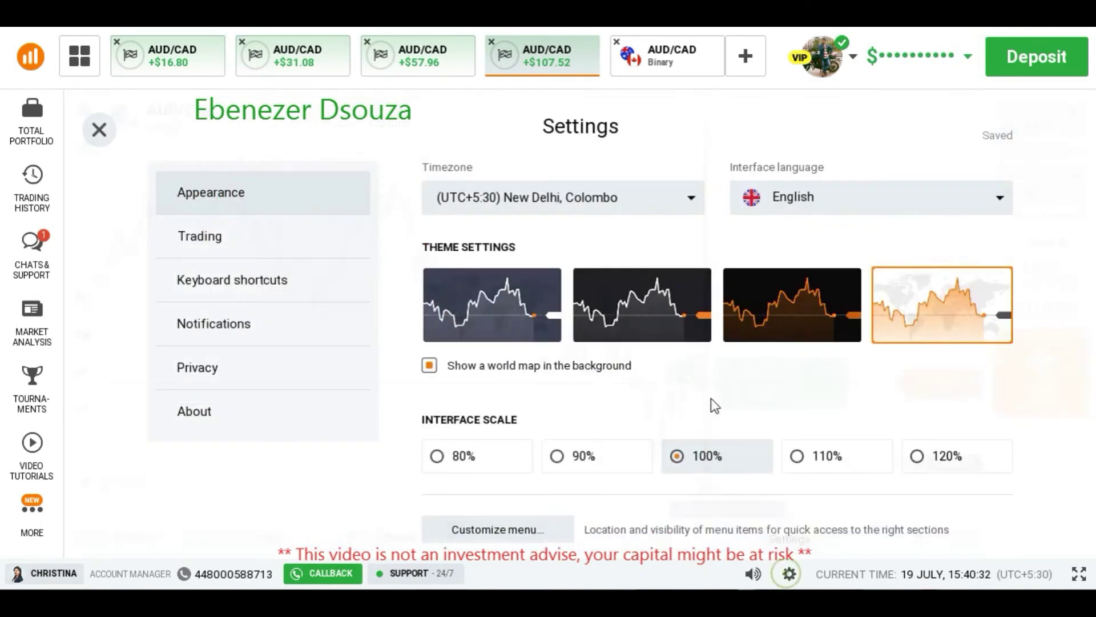
{"action": "scroll", "coordinate": [694, 363], "scroll_direction": "down", "scroll_amount": 10}
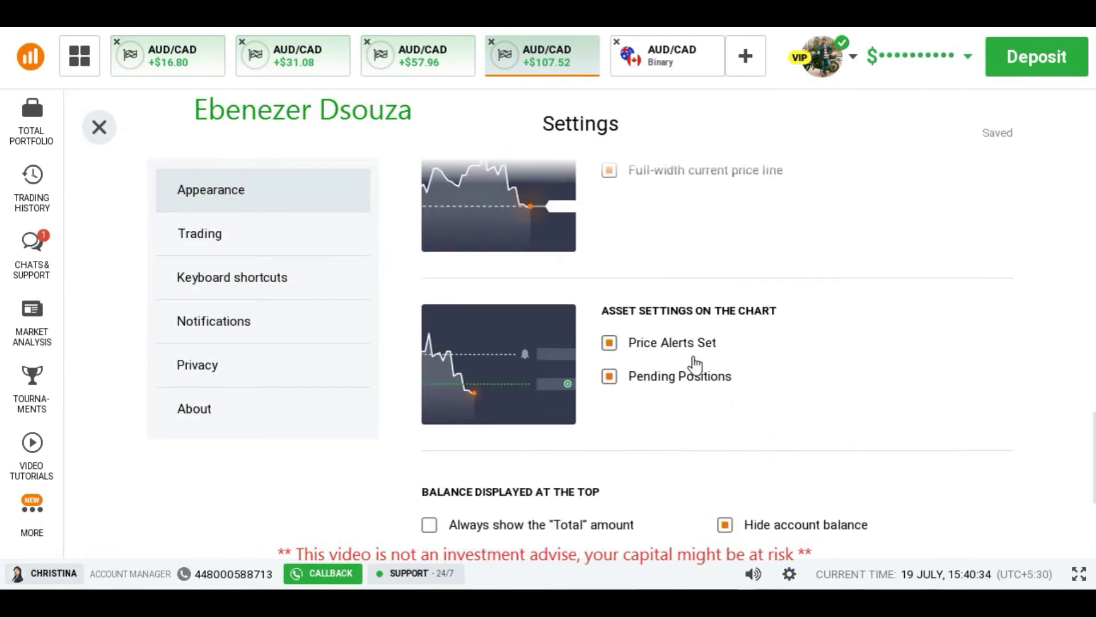
{"action": "scroll", "coordinate": [695, 363], "scroll_direction": "down", "scroll_amount": 4}
{"action": "left_click", "coordinate": [724, 291]}
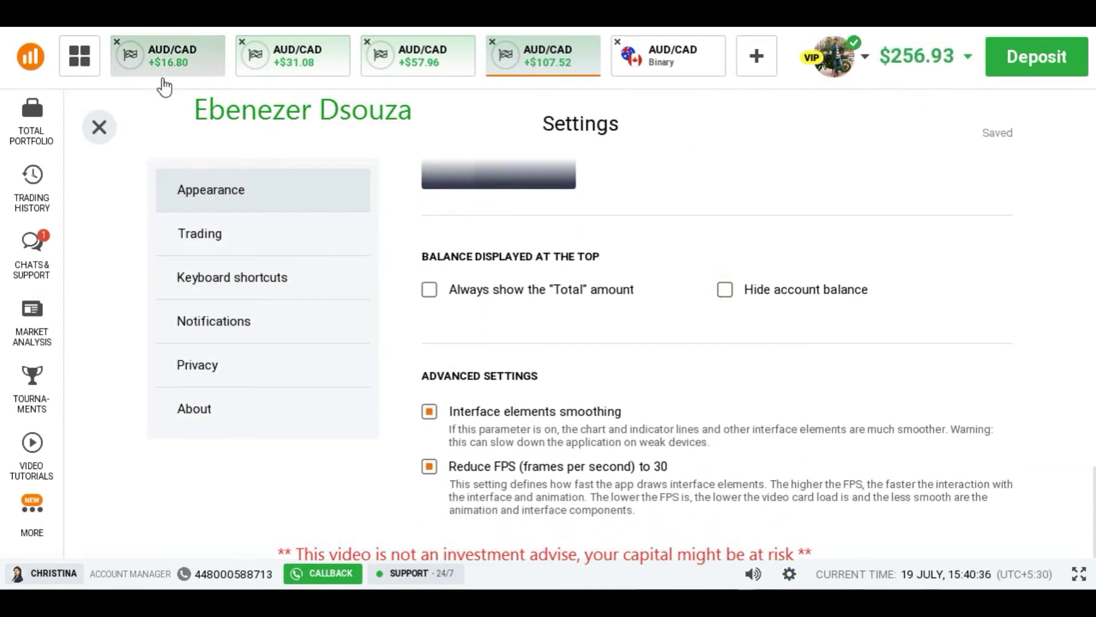
{"action": "left_click", "coordinate": [99, 127]}
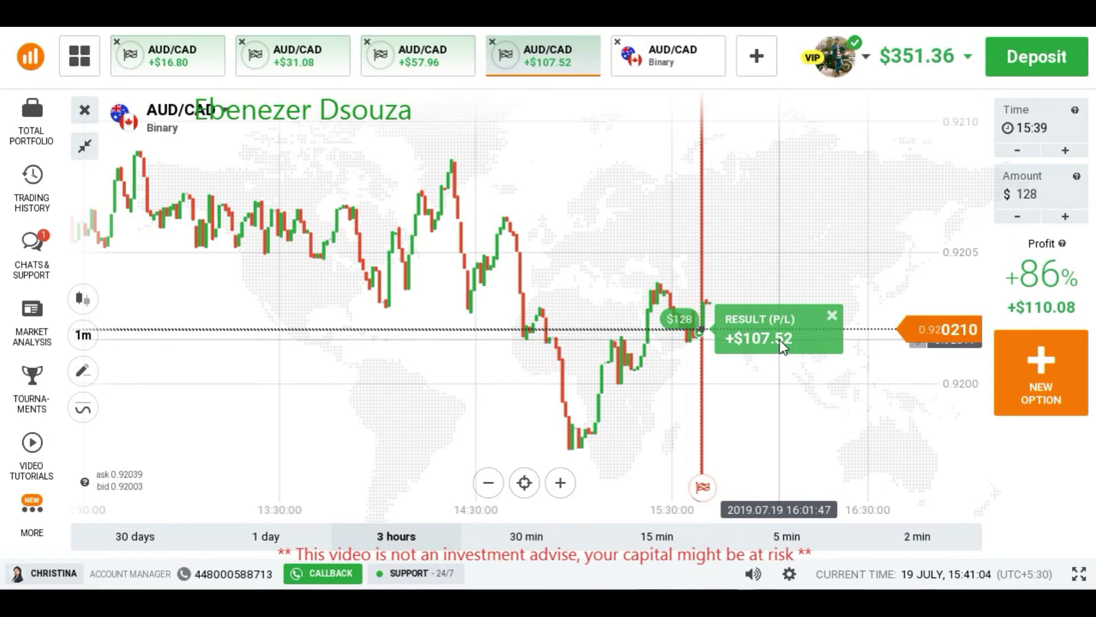
Step: Go to the Withdraw Funds page from the profile menu
{"action": "left_click", "coordinate": [836, 58]}
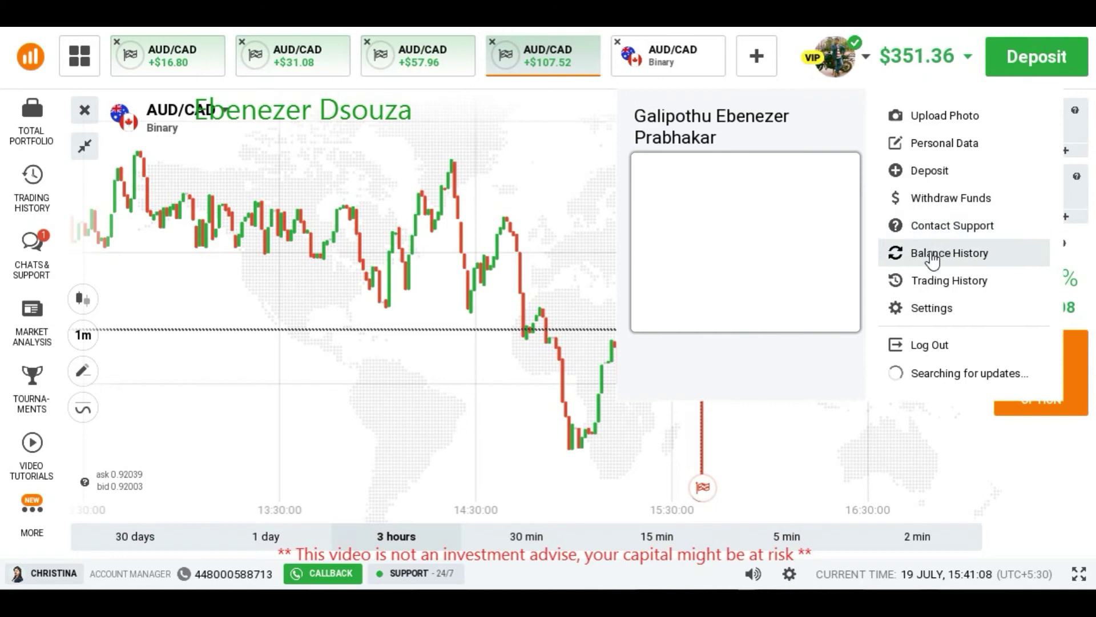
{"action": "left_click", "coordinate": [941, 199]}
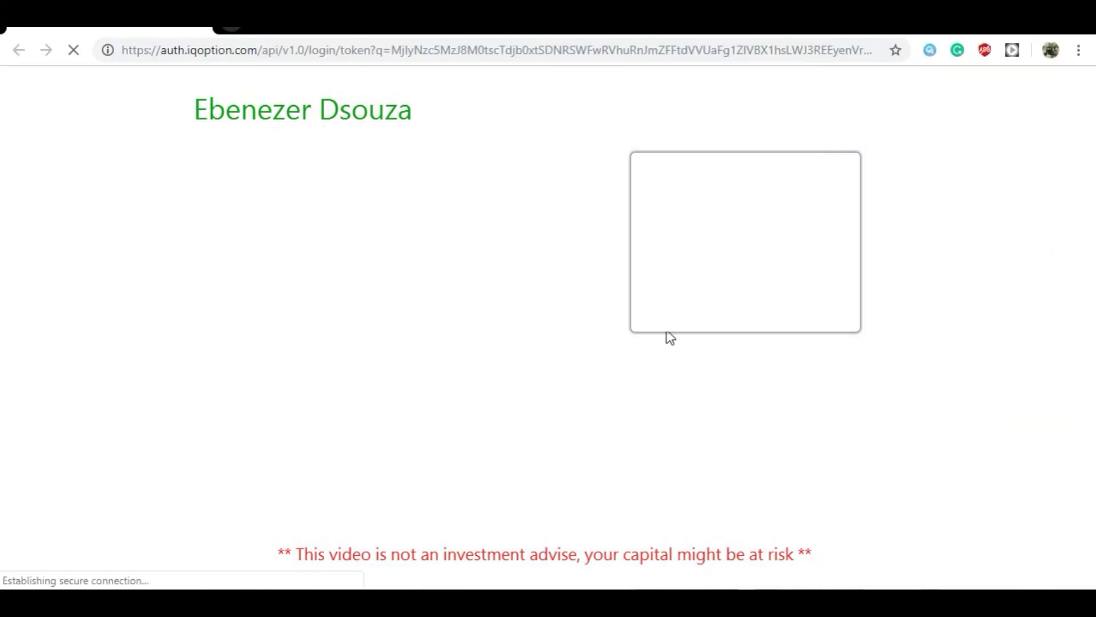